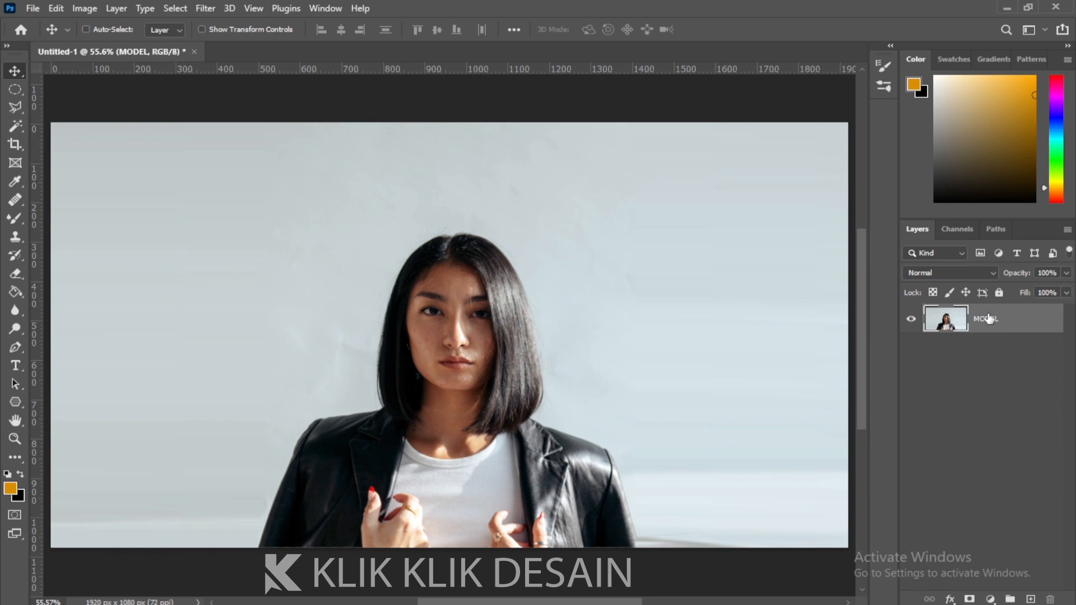
Duplicate the MODEL layer, rename the copy CIRCLE and hide the original.
{"action": "key", "text": "ctrl"}
{"action": "key", "text": "ctrl+j"}
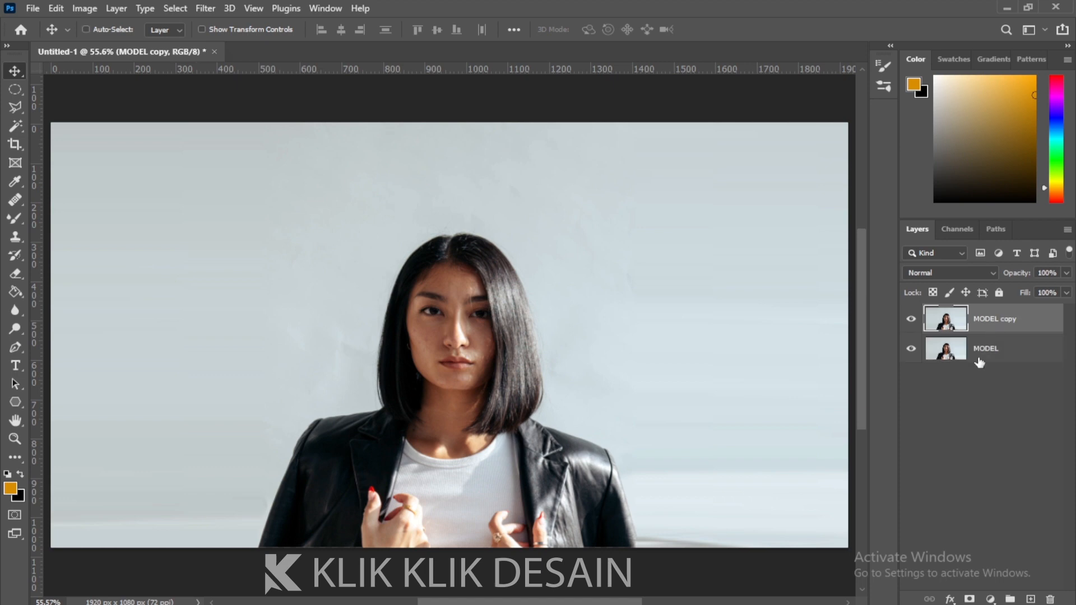
{"action": "left_click", "coordinate": [911, 349]}
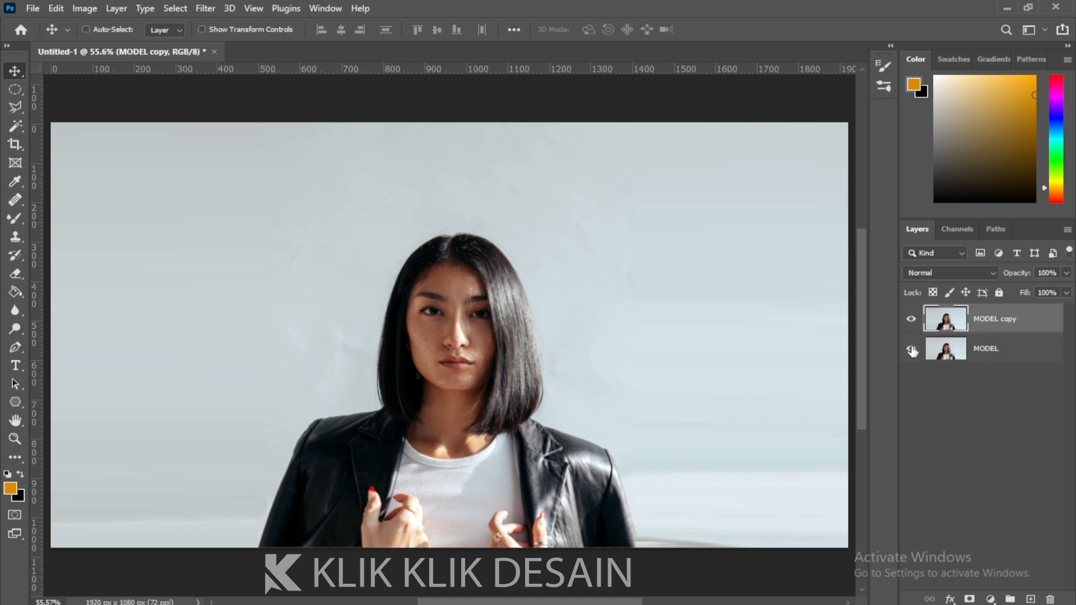
{"action": "double_click", "coordinate": [985, 323]}
{"action": "type", "text": "CIRCLE"}
{"action": "key", "text": "Return"}
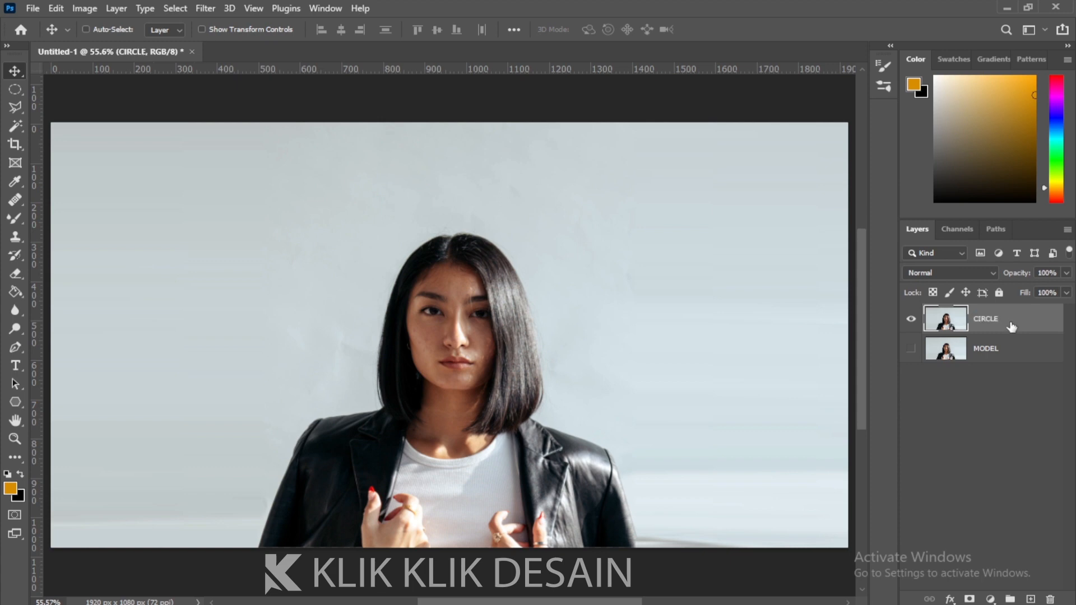
{"action": "left_click", "coordinate": [911, 319]}
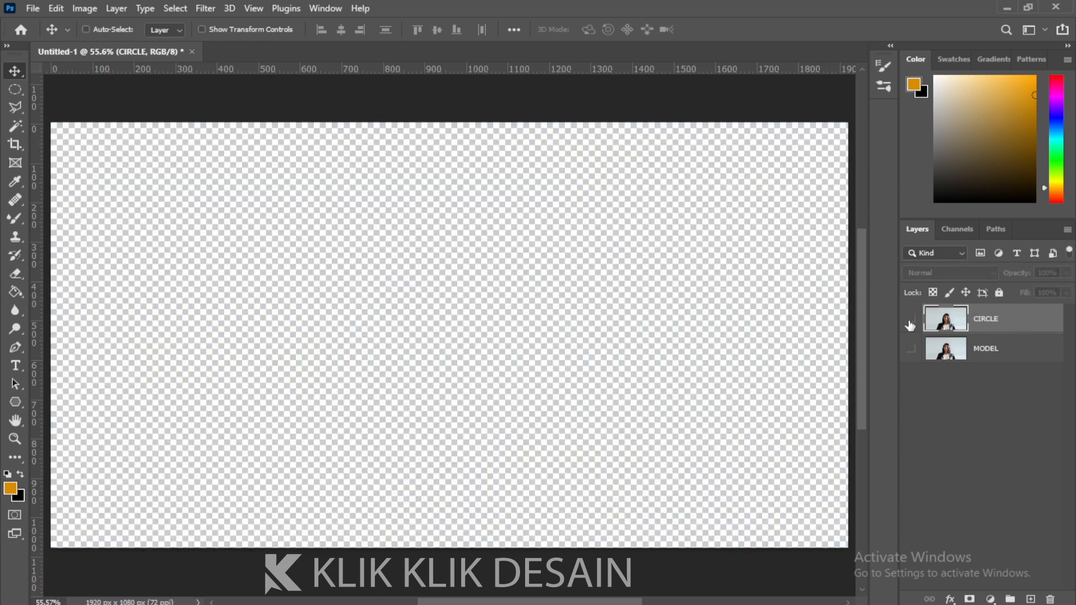
{"action": "left_click", "coordinate": [911, 318]}
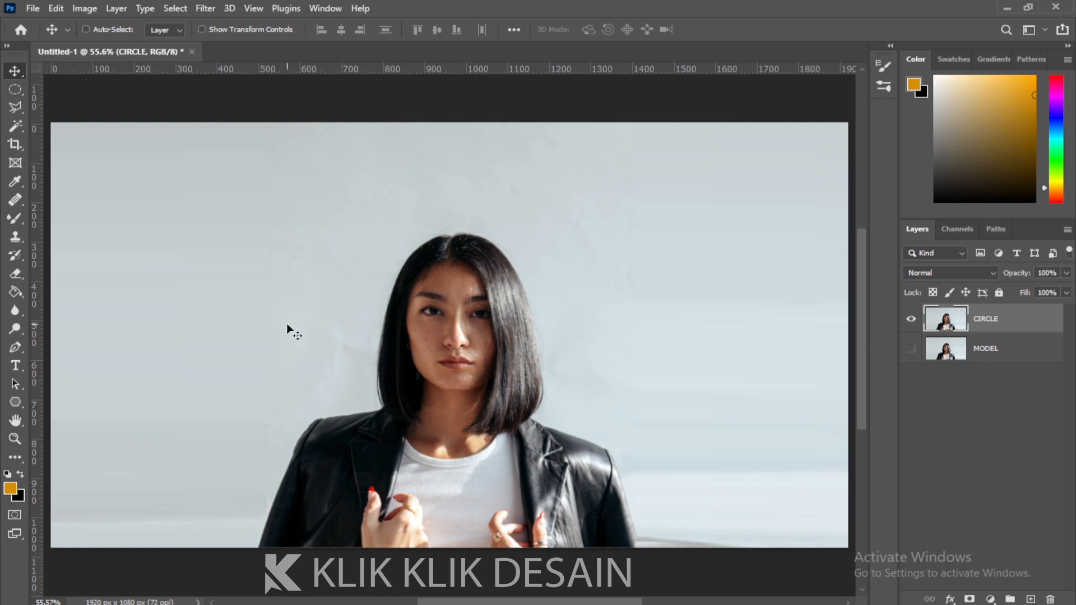
Draw a black-filled circle shape without a stroke, about 668 px in diameter, around the model's head.
{"action": "left_click", "coordinate": [15, 403]}
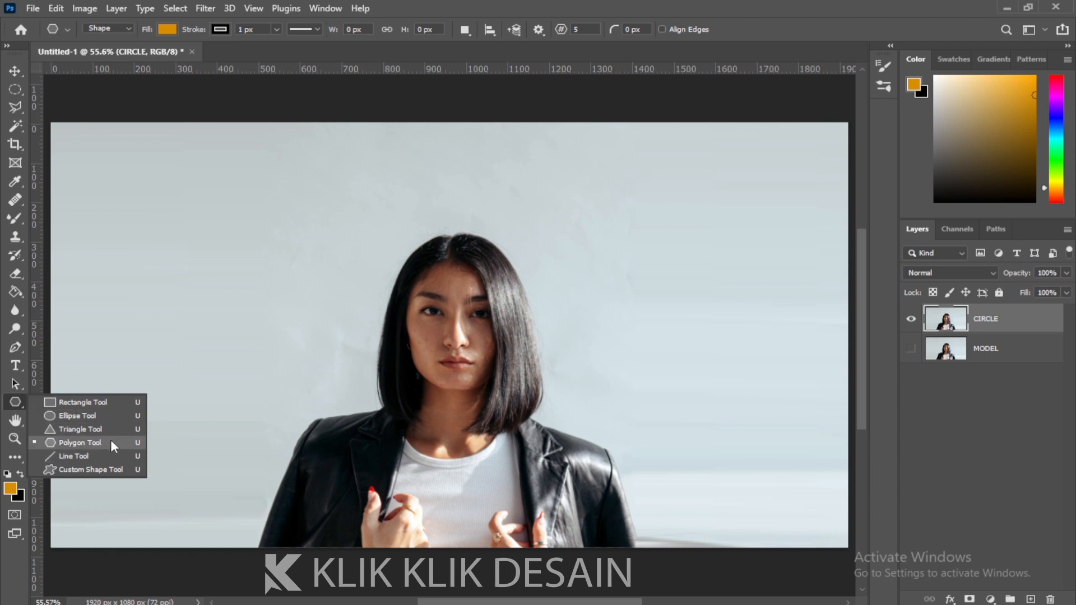
{"action": "left_click", "coordinate": [90, 416]}
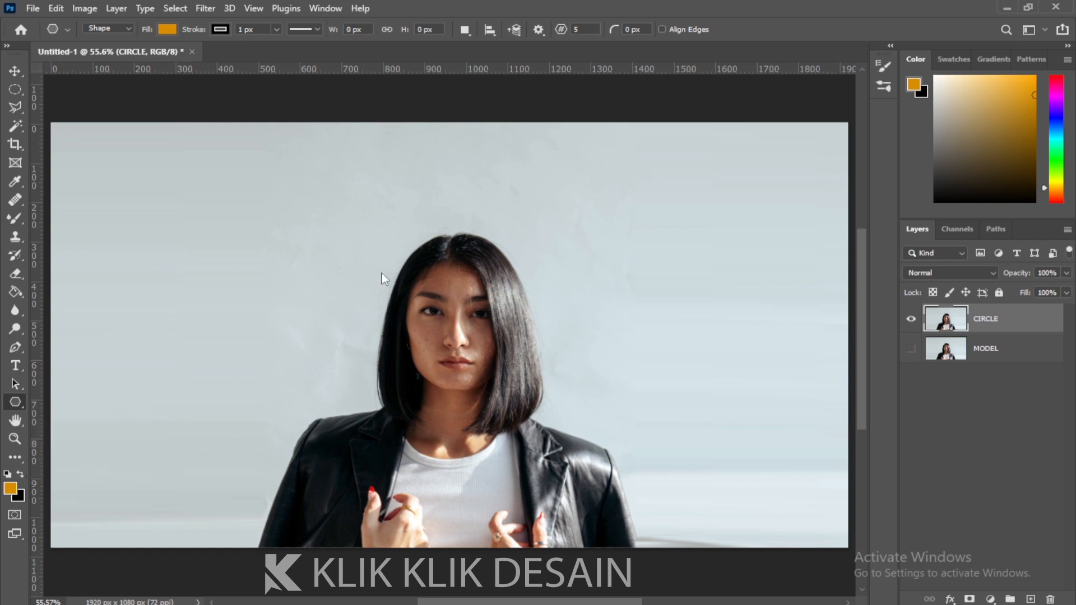
{"action": "left_click", "coordinate": [219, 28]}
{"action": "left_click", "coordinate": [134, 57]}
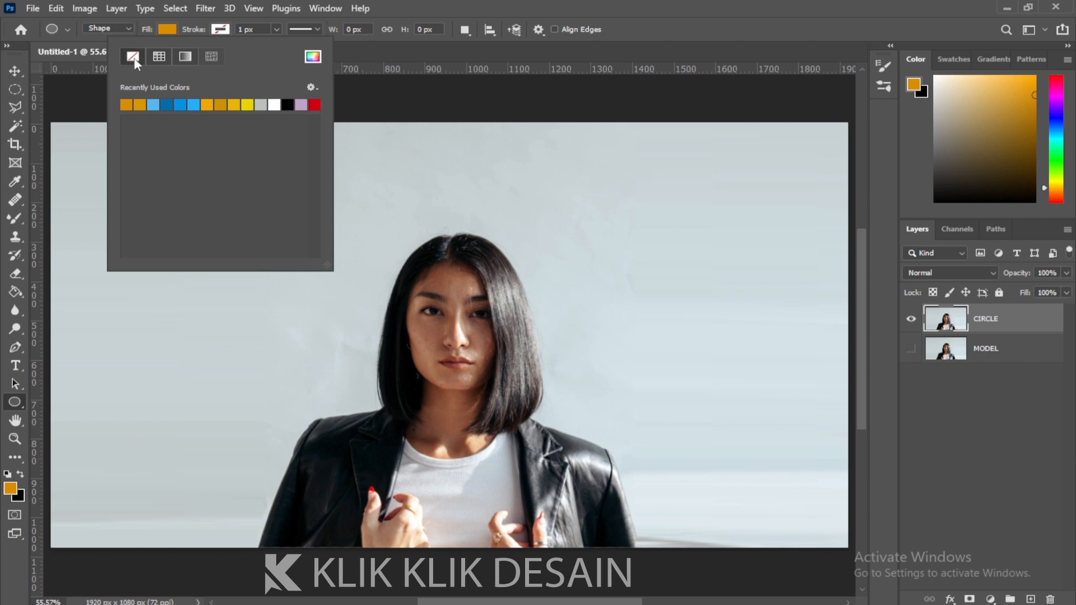
{"action": "left_click", "coordinate": [403, 2]}
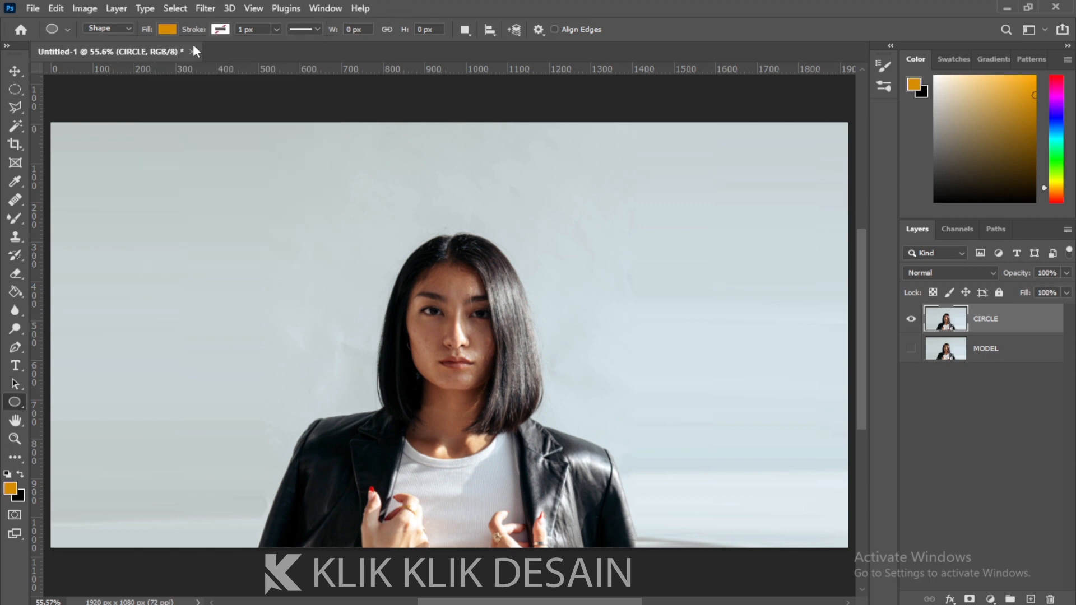
{"action": "left_click", "coordinate": [166, 29]}
{"action": "left_click", "coordinate": [237, 104]}
{"action": "left_click", "coordinate": [507, 7]}
{"action": "left_click_drag", "start_coordinate": [367, 212], "coordinate": [642, 486]}
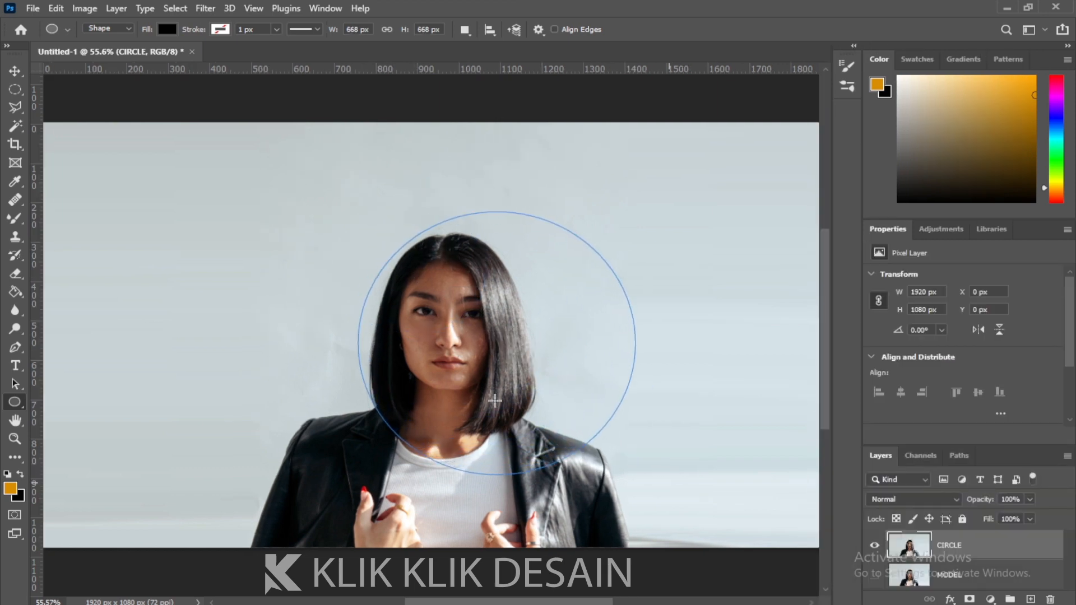
Move the black circle over the model's face and close the Properties panel.
{"action": "key", "text": "v"}
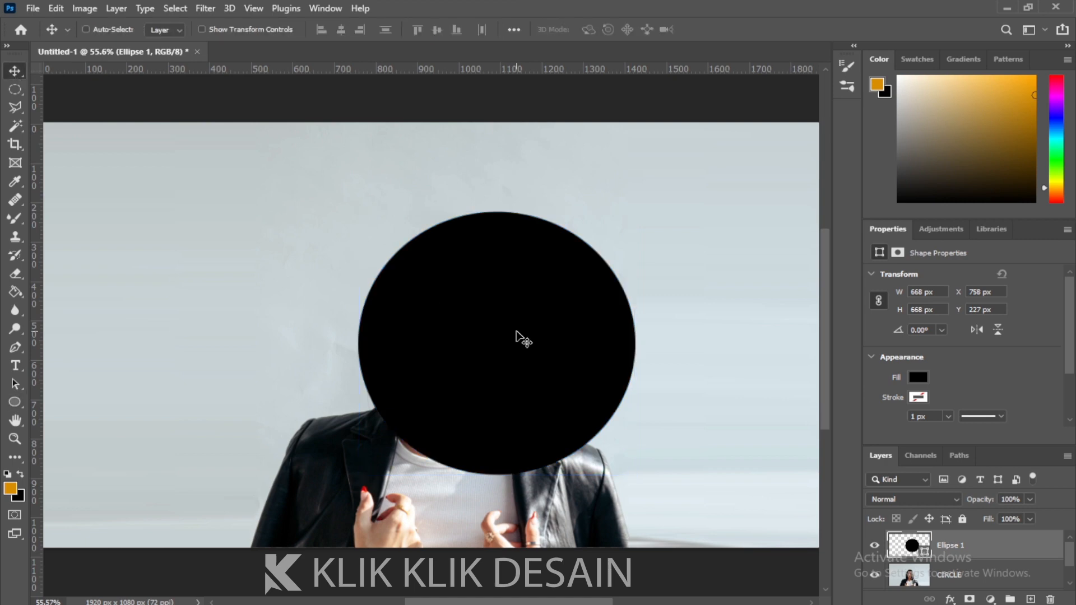
{"action": "left_click_drag", "start_coordinate": [516, 337], "coordinate": [471, 331]}
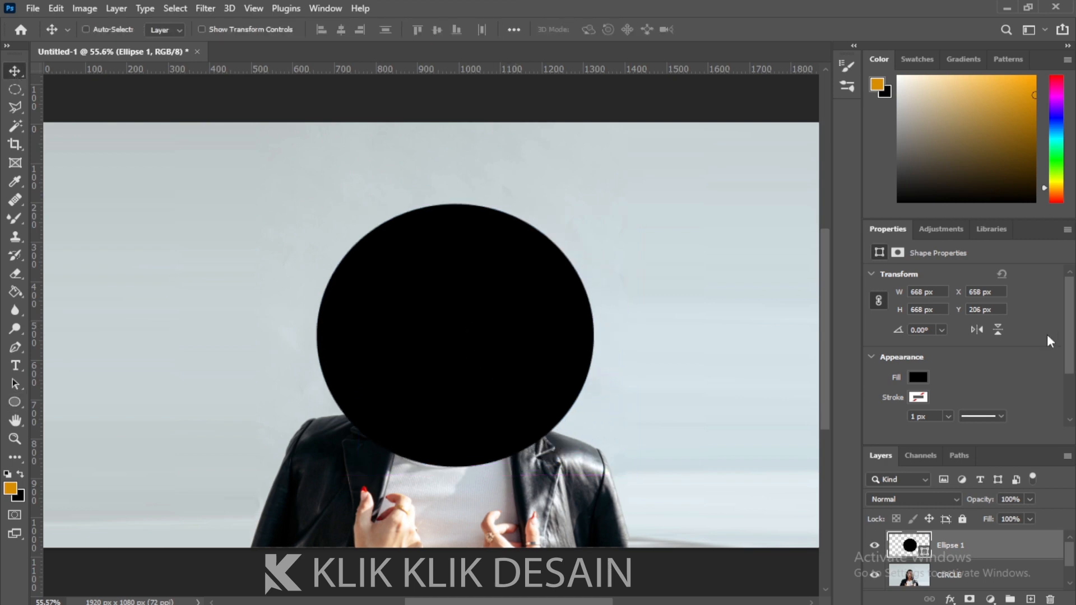
{"action": "left_click", "coordinate": [1068, 231]}
{"action": "left_click", "coordinate": [1050, 276]}
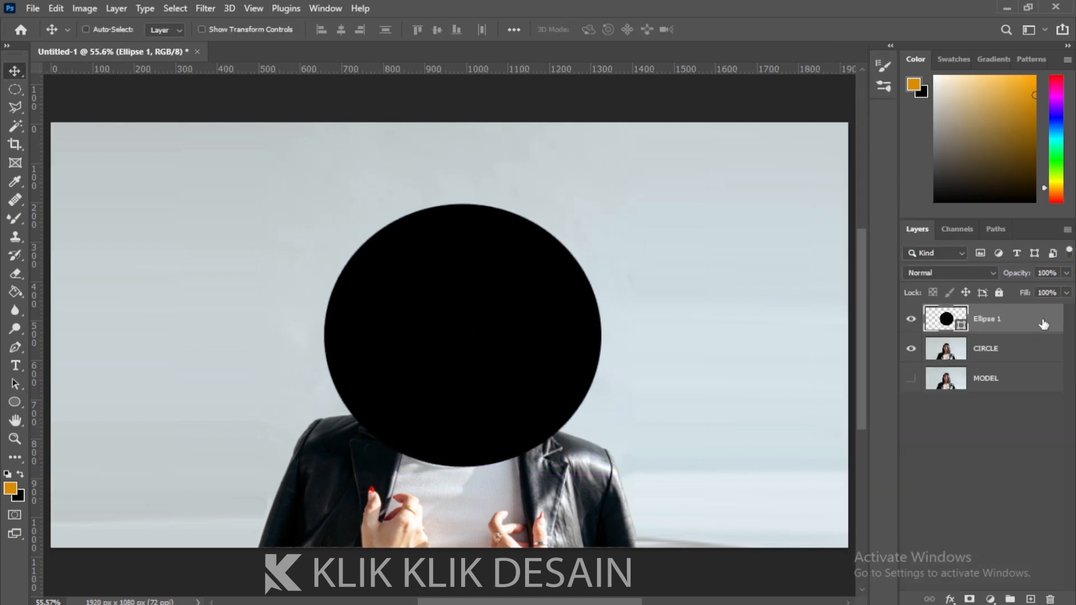
Lower the Ellipse 1 layer's opacity to 71% and nudge the circle slightly left and up to center the head inside it.
{"action": "left_click", "coordinate": [1066, 274]}
{"action": "left_click_drag", "start_coordinate": [1067, 289], "coordinate": [1047, 291]}
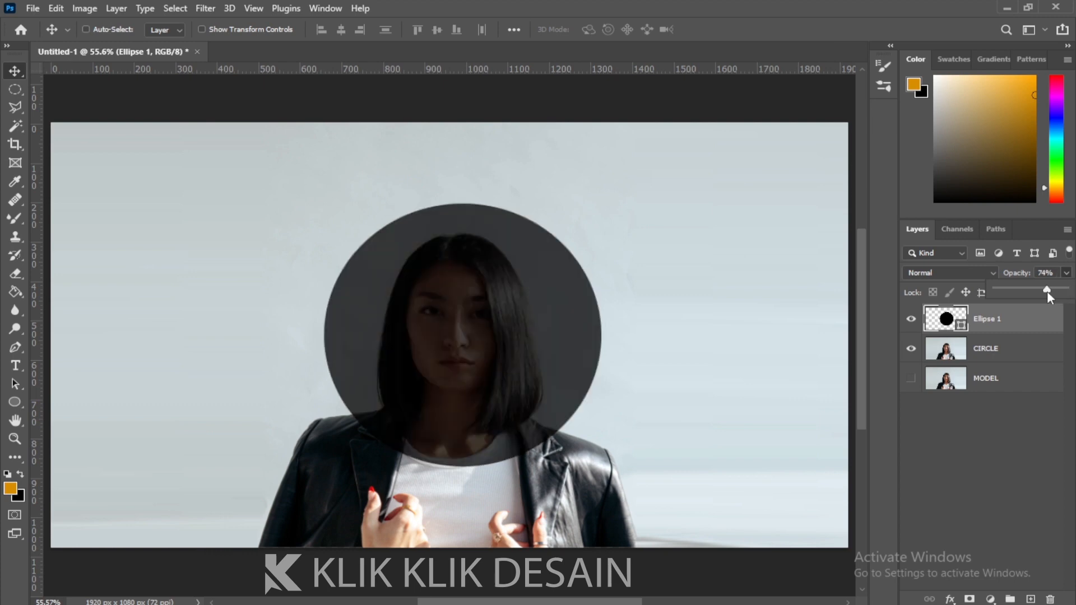
{"action": "left_click", "coordinate": [529, 360]}
{"action": "key", "text": "Left"}
{"action": "key", "text": "Left"}
{"action": "key", "text": "Left"}
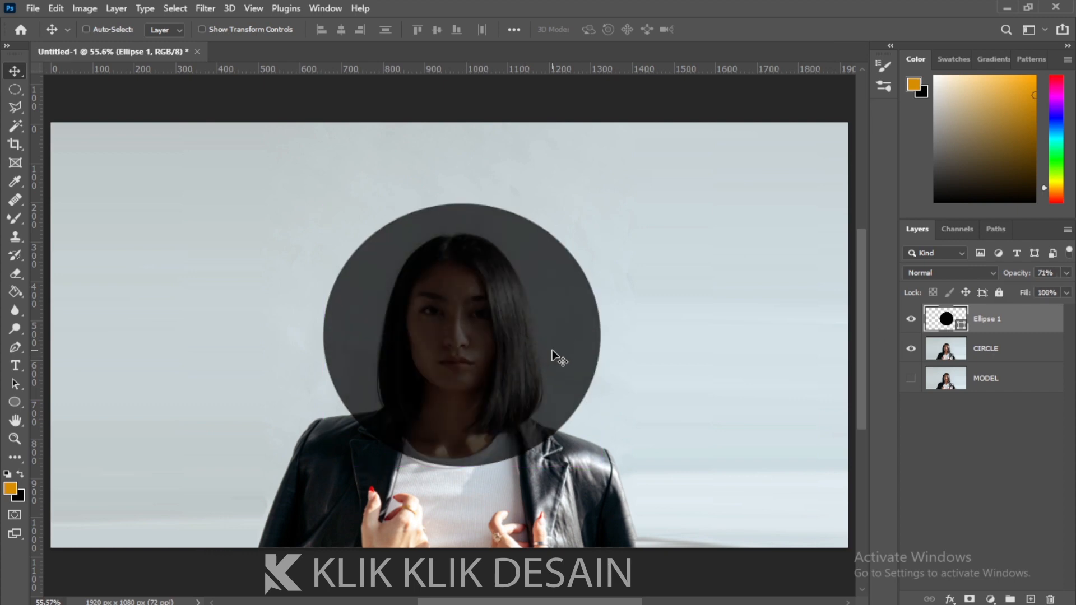
{"action": "key", "text": "Up"}
{"action": "key", "text": "Up"}
{"action": "key", "text": "Up"}
{"action": "key", "text": "Up"}
{"action": "key", "text": "Up"}
{"action": "key", "text": "Left"}
{"action": "key", "text": "Left"}
{"action": "key", "text": "Left"}
{"action": "key", "text": "Left"}
{"action": "key", "text": "Left"}
{"action": "key", "text": "Down"}
{"action": "key", "text": "Down"}
{"action": "key", "text": "Down"}
{"action": "key", "text": "Down"}
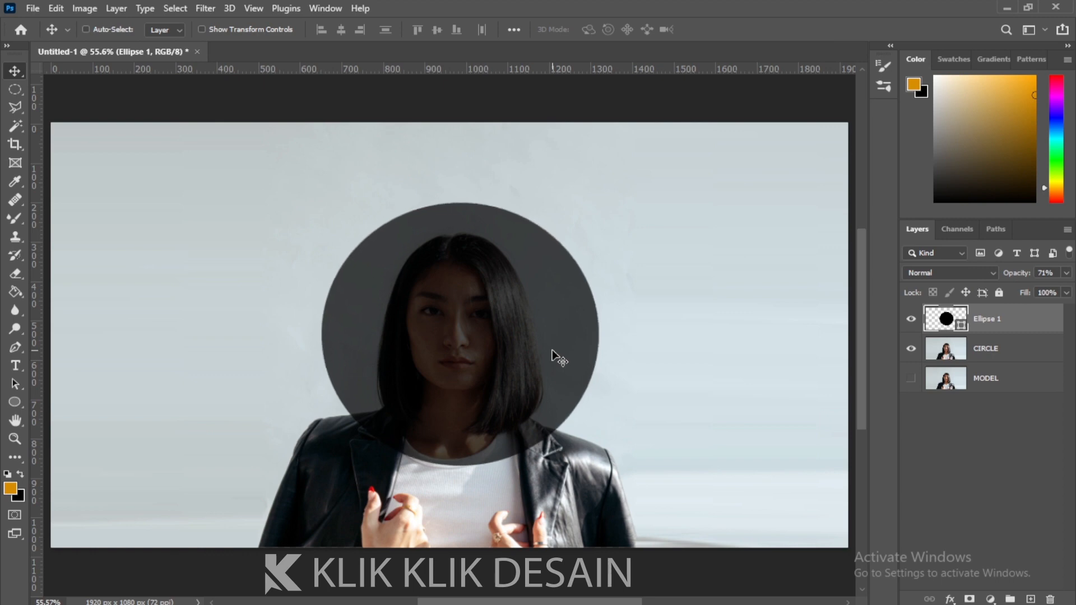
Mask the CIRCLE layer to the outline of the hidden Ellipse 1 shape and shift the masked photo slightly upward.
{"action": "left_click", "coordinate": [943, 329], "text": "ctrl"}
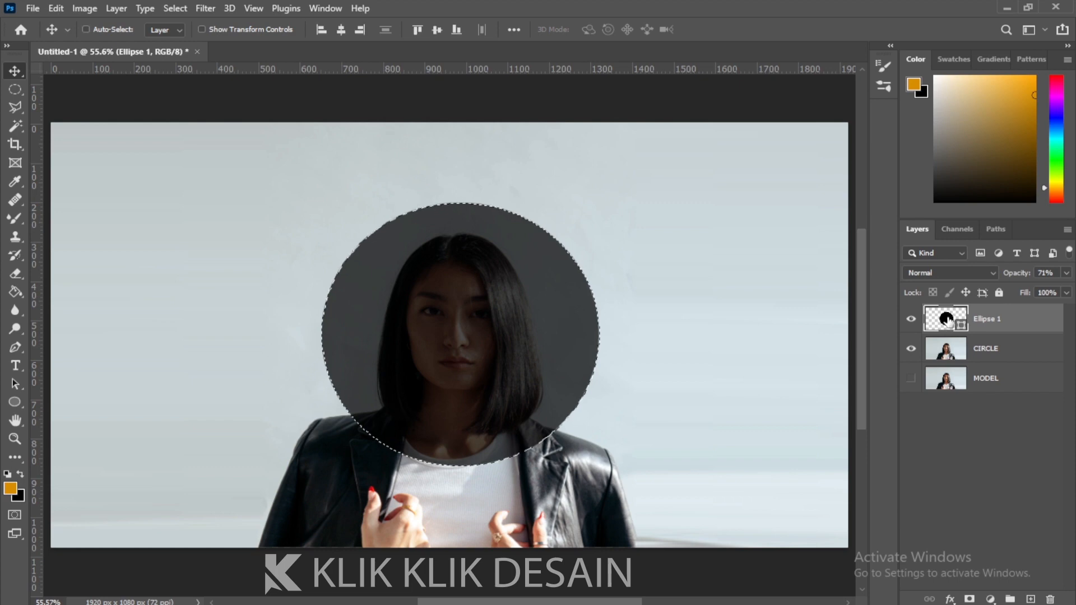
{"action": "left_click", "coordinate": [911, 319]}
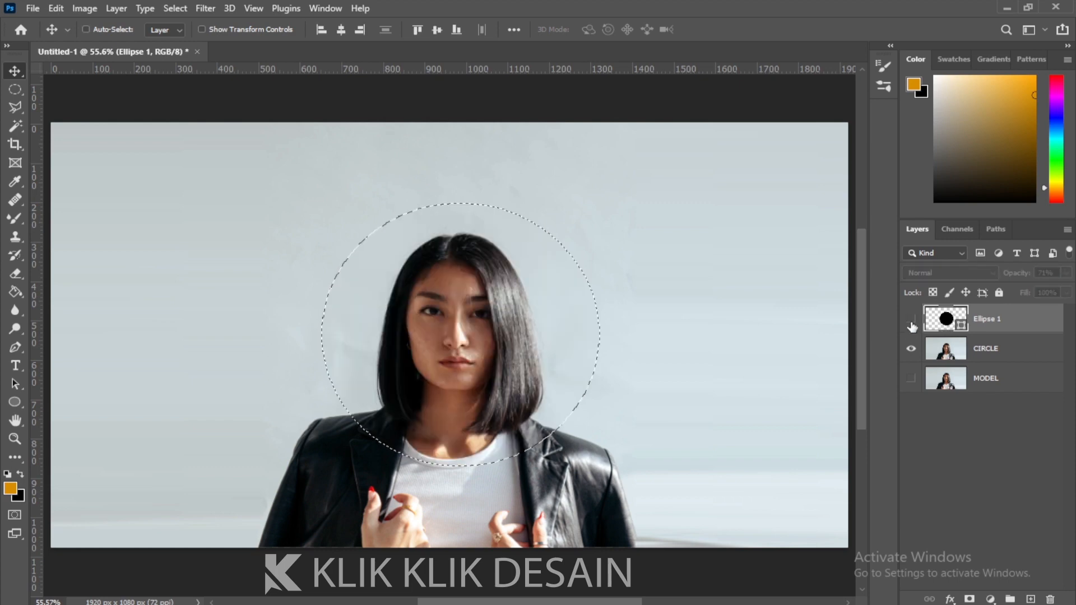
{"action": "left_click", "coordinate": [991, 360]}
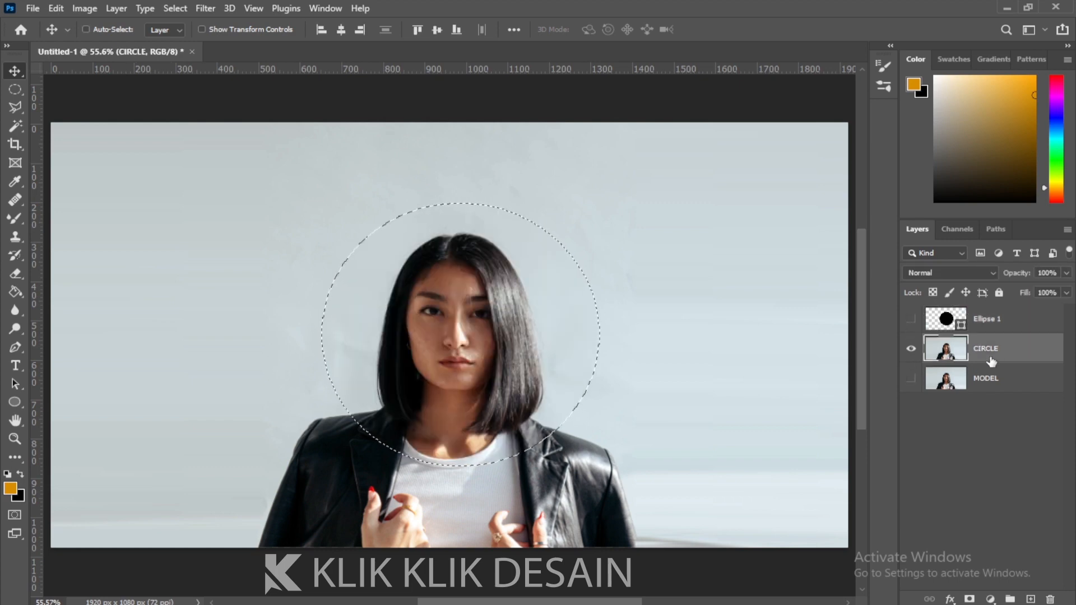
{"action": "left_click", "coordinate": [970, 599]}
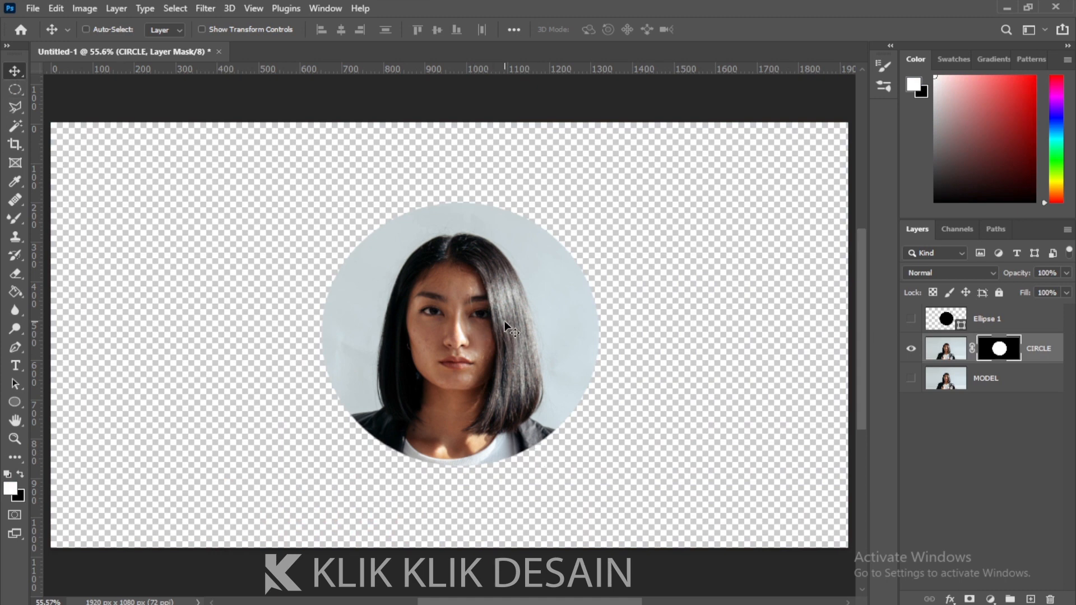
{"action": "mouse_move", "coordinate": [475, 326]}
{"action": "left_mouse_down"}
{"action": "mouse_move", "coordinate": [516, 367]}
{"action": "mouse_move", "coordinate": [529, 342]}
{"action": "mouse_move", "coordinate": [467, 315]}
{"action": "mouse_move", "coordinate": [478, 328]}
{"action": "mouse_move", "coordinate": [475, 318]}
{"action": "mouse_move", "coordinate": [465, 368]}
{"action": "mouse_move", "coordinate": [472, 323]}
{"action": "left_mouse_up"}
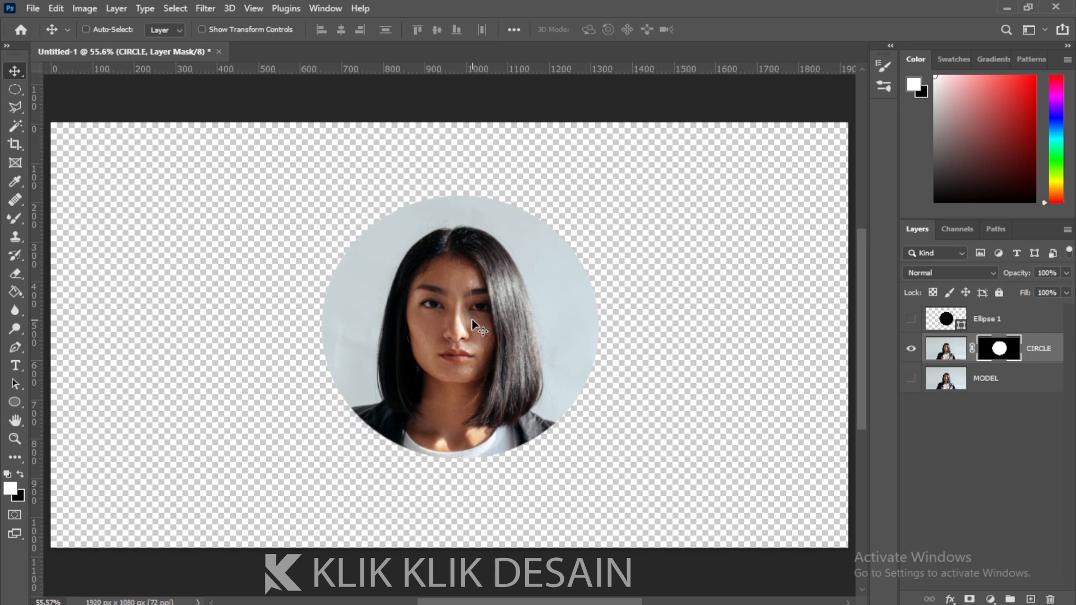
Undo the photo move and the layer mask, and show the Ellipse 1 layer again.
{"action": "key", "text": "ctrl+z"}
{"action": "key", "text": "ctrl+z"}
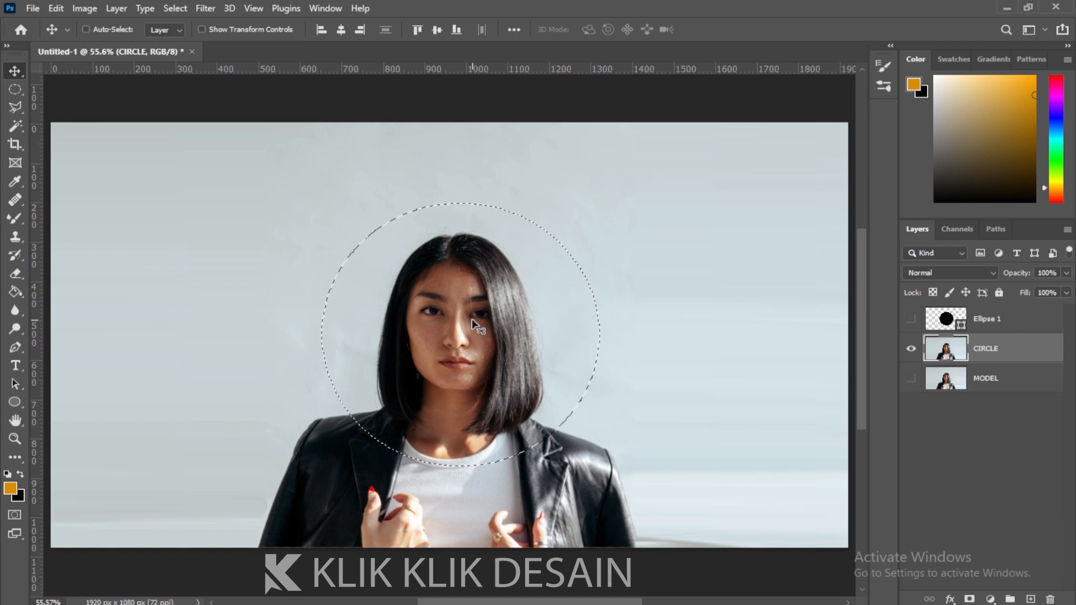
{"action": "left_click", "coordinate": [910, 318]}
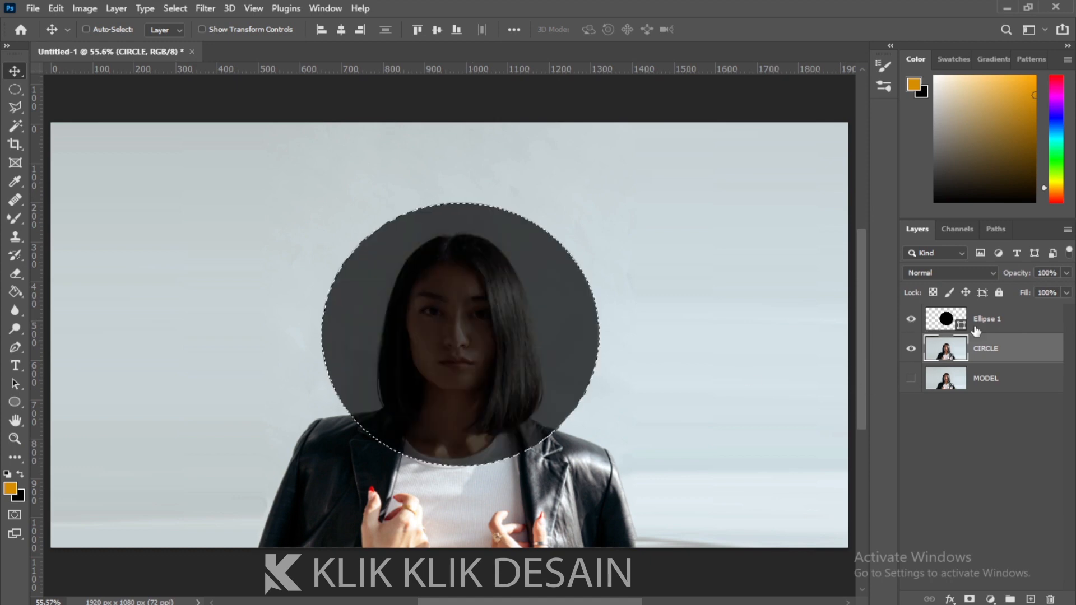
Set Ellipse 1 to 100% opacity, and place the CIRCLE layer above it as a clipping mask.
{"action": "left_click", "coordinate": [1002, 321]}
{"action": "left_click_drag", "start_coordinate": [1066, 273], "coordinate": [1067, 289]}
{"action": "left_click", "coordinate": [992, 350]}
{"action": "left_click_drag", "start_coordinate": [991, 350], "coordinate": [989, 314]}
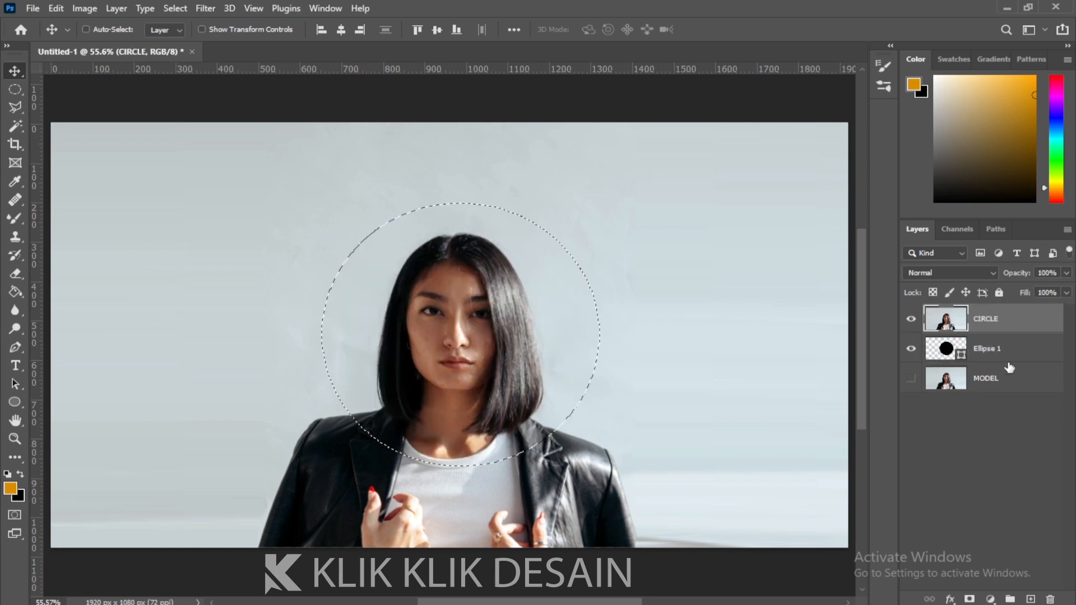
{"action": "right_click", "coordinate": [982, 321]}
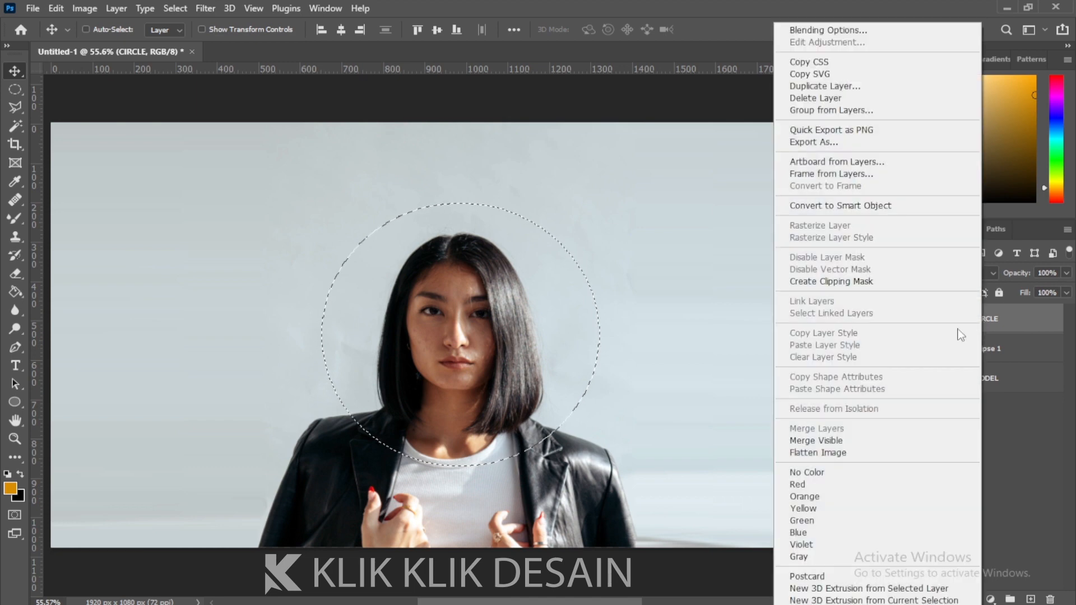
{"action": "left_click", "coordinate": [838, 281]}
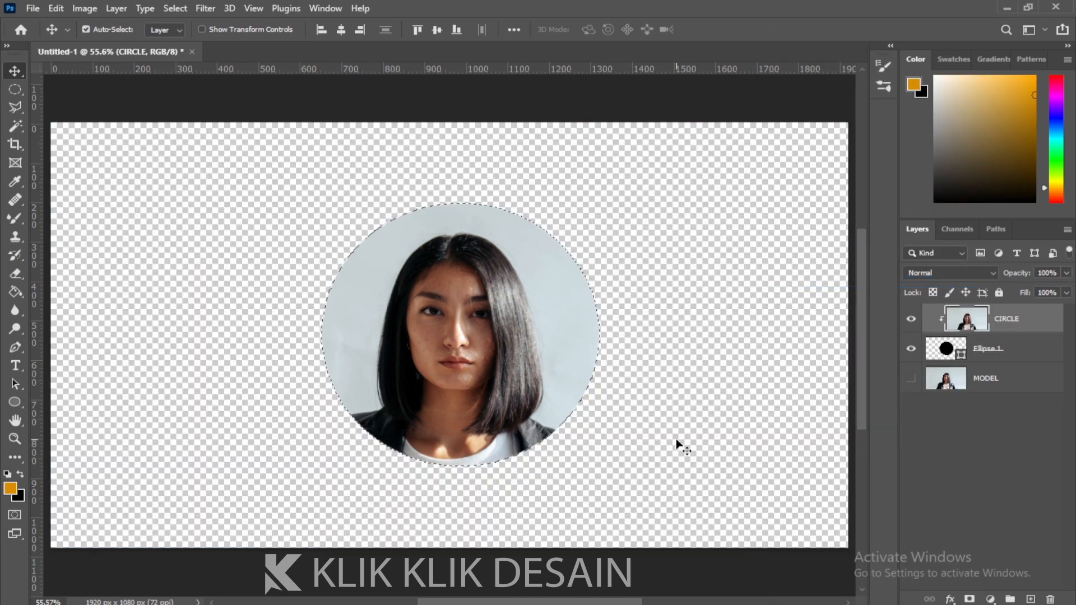
Select the CIRCLE and Ellipse 1 layers together and move the clipped portrait slightly toward the canvas center.
{"action": "left_click", "coordinate": [1024, 353]}
{"action": "mouse_move", "coordinate": [515, 371]}
{"action": "left_mouse_down"}
{"action": "mouse_move", "coordinate": [477, 388]}
{"action": "mouse_move", "coordinate": [543, 355]}
{"action": "mouse_move", "coordinate": [505, 377]}
{"action": "left_mouse_up"}
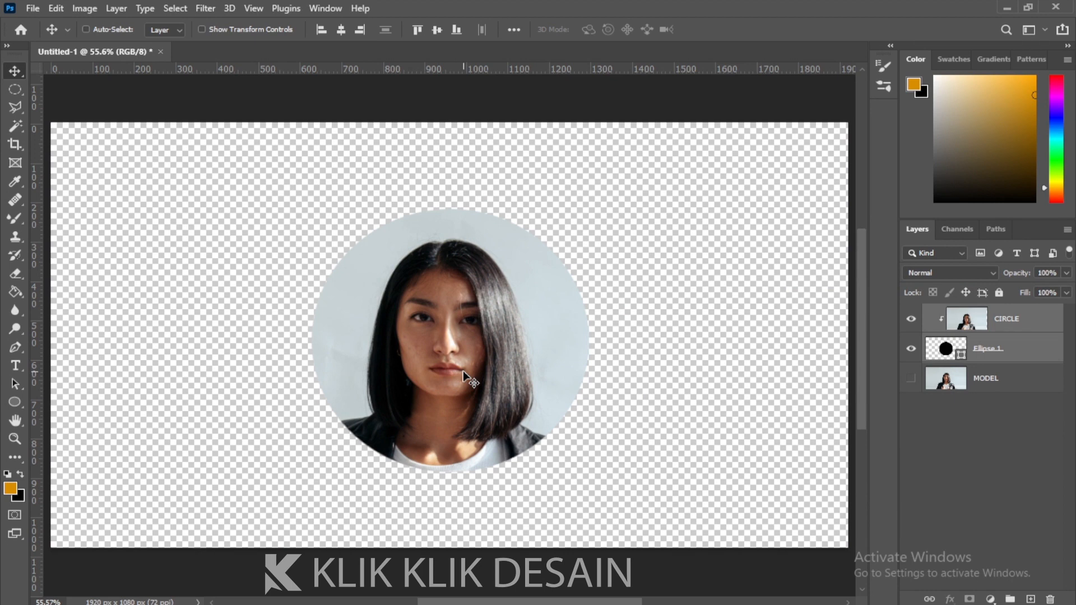
{"action": "mouse_move", "coordinate": [478, 371]}
{"action": "left_mouse_down"}
{"action": "mouse_move", "coordinate": [437, 375]}
{"action": "mouse_move", "coordinate": [486, 372]}
{"action": "mouse_move", "coordinate": [477, 370]}
{"action": "left_mouse_up"}
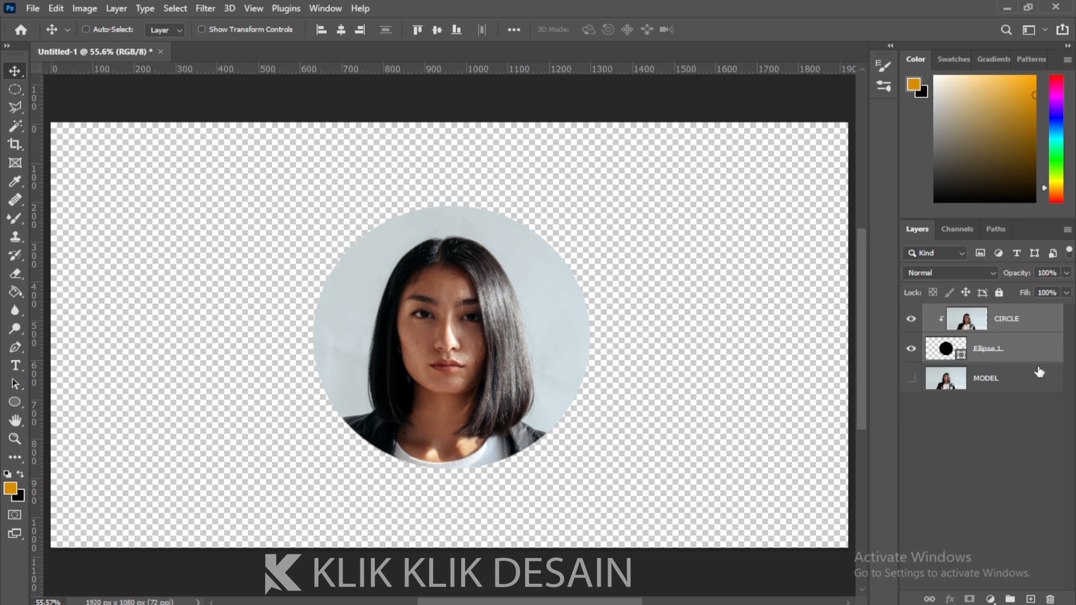
Group the CIRCLE and Ellipse 1 layers and name the group CIRCLE.
{"action": "key", "text": "ctrl"}
{"action": "key", "text": "ctrl+g"}
{"action": "double_click", "coordinate": [964, 312]}
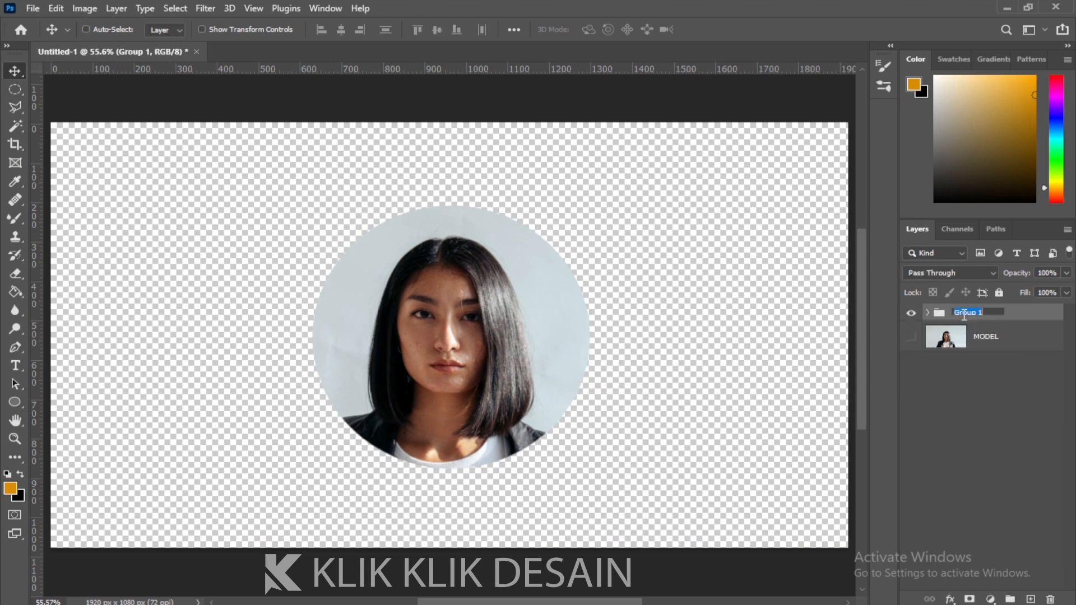
{"action": "type", "text": "CIRCLE"}
{"action": "key", "text": "Return"}
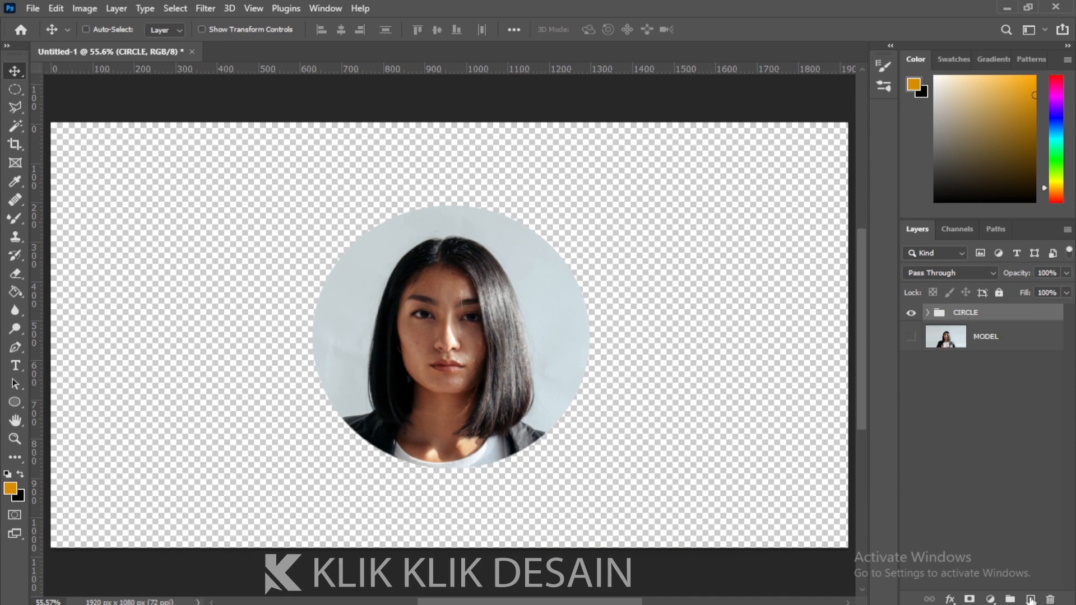
Add a new layer below the CIRCLE group and fill it with the orange foreground color.
{"action": "left_click", "coordinate": [1030, 599]}
{"action": "left_click_drag", "start_coordinate": [1011, 325], "coordinate": [1006, 354]}
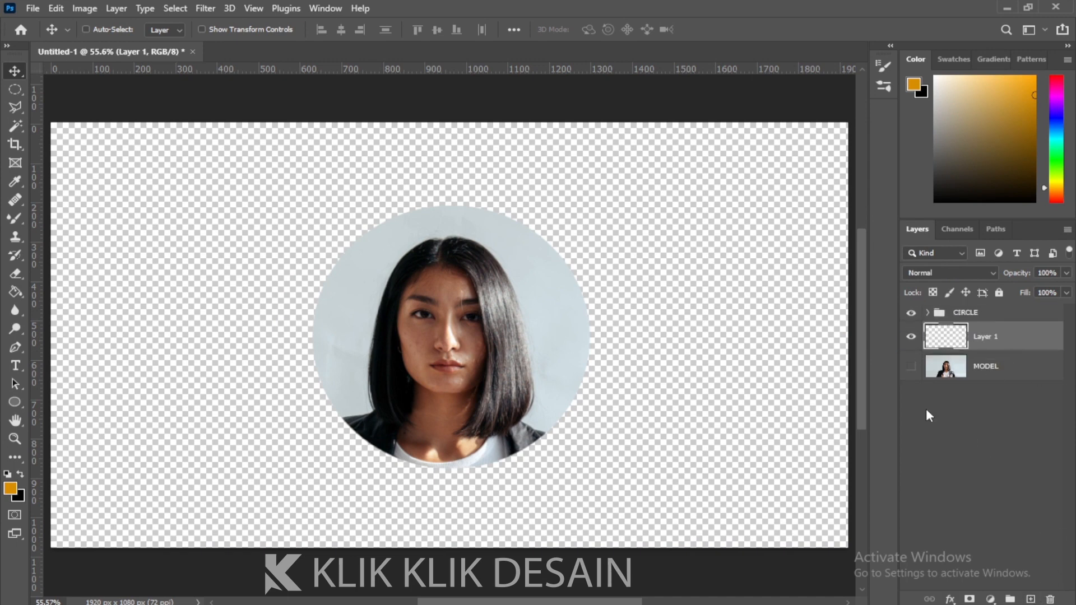
{"action": "left_click", "coordinate": [15, 294]}
{"action": "left_click", "coordinate": [305, 344]}
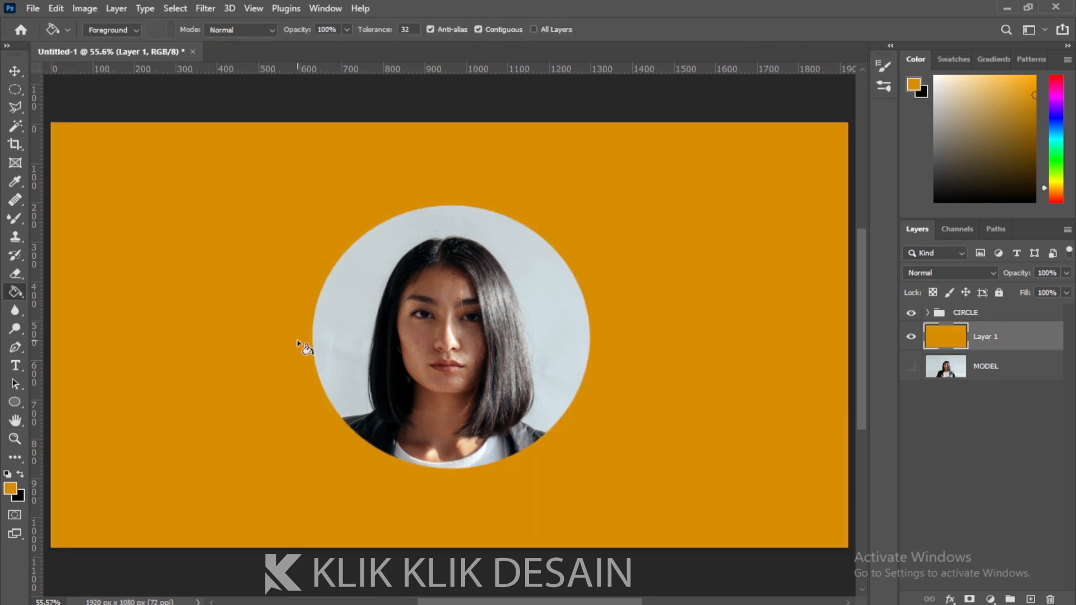
Try a stroke layer style on the CIRCLE group with the stroke color set to 101010.
{"action": "left_click", "coordinate": [1000, 320]}
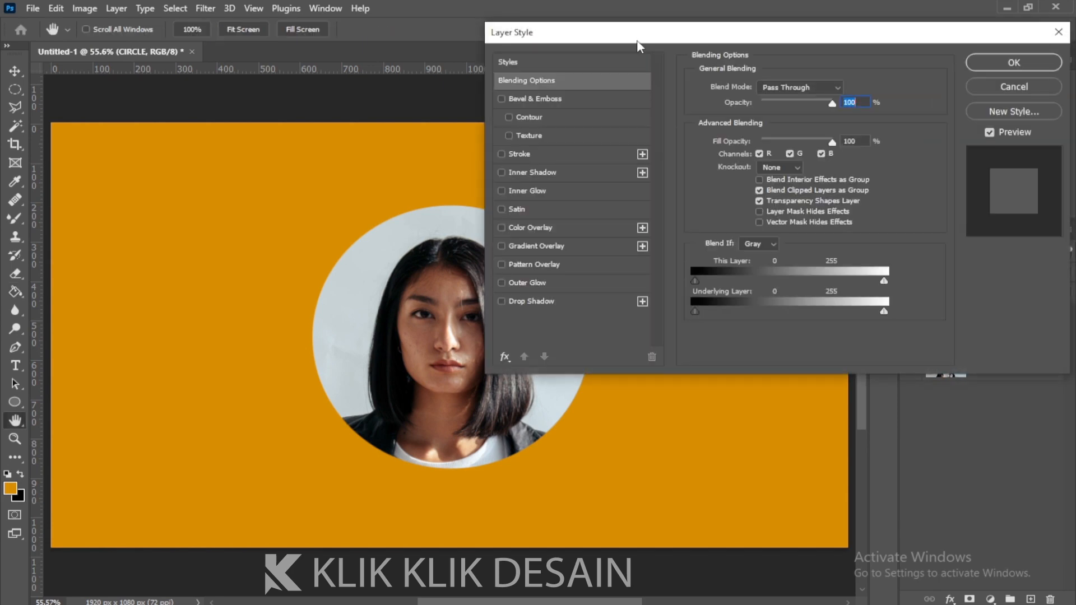
{"action": "left_click_drag", "start_coordinate": [636, 41], "coordinate": [680, 38]}
{"action": "left_click", "coordinate": [562, 152]}
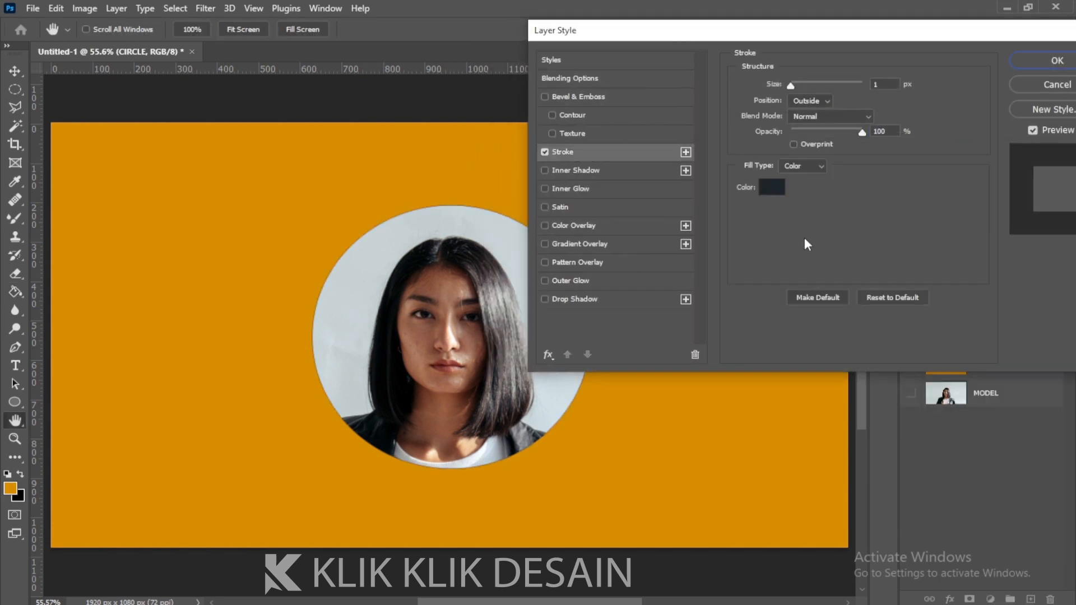
{"action": "left_click", "coordinate": [773, 188]}
{"action": "type", "text": "101010"}
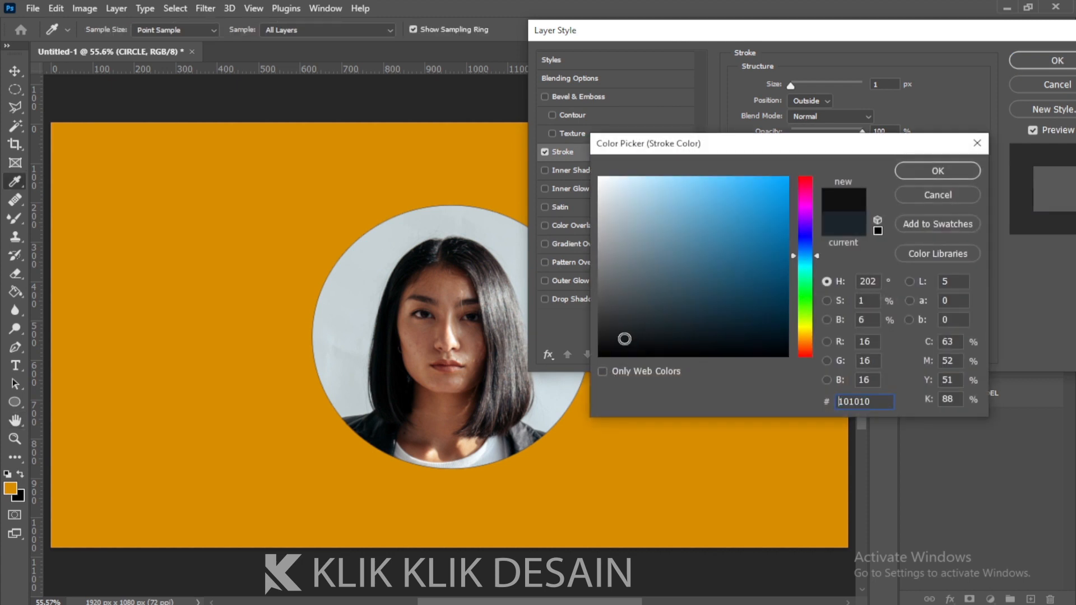
{"action": "left_click", "coordinate": [936, 171]}
Set the CIRCLE group's stroke size to 8 px.
{"action": "left_click", "coordinate": [884, 84]}
{"action": "key", "text": "Up"}
{"action": "key", "text": "Up"}
{"action": "key", "text": "Up"}
{"action": "key", "text": "Up"}
{"action": "key", "text": "Up"}
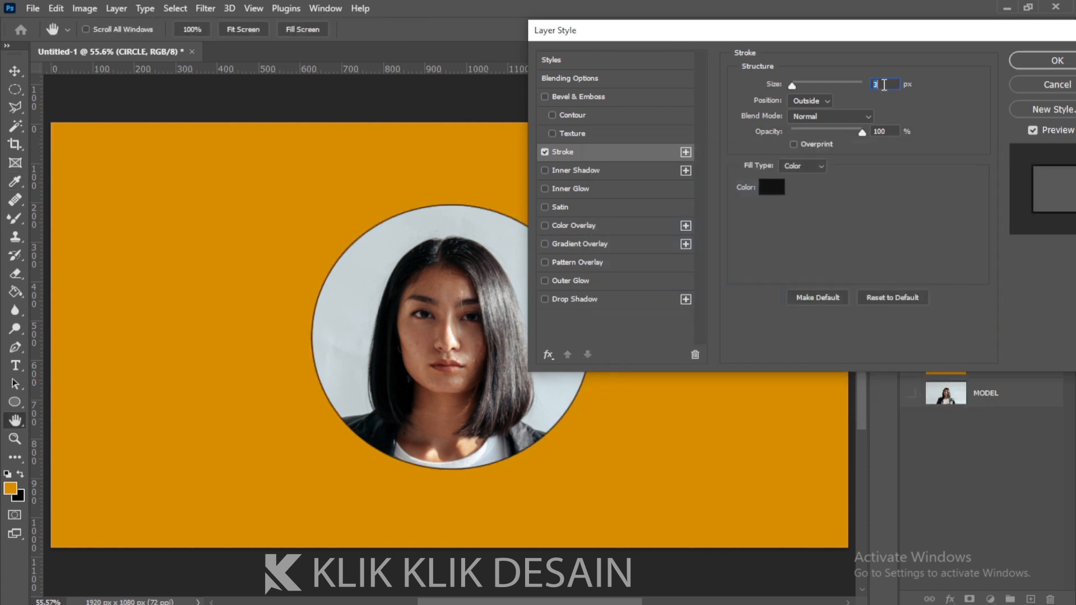
{"action": "key", "text": "Up"}
{"action": "key", "text": "Up"}
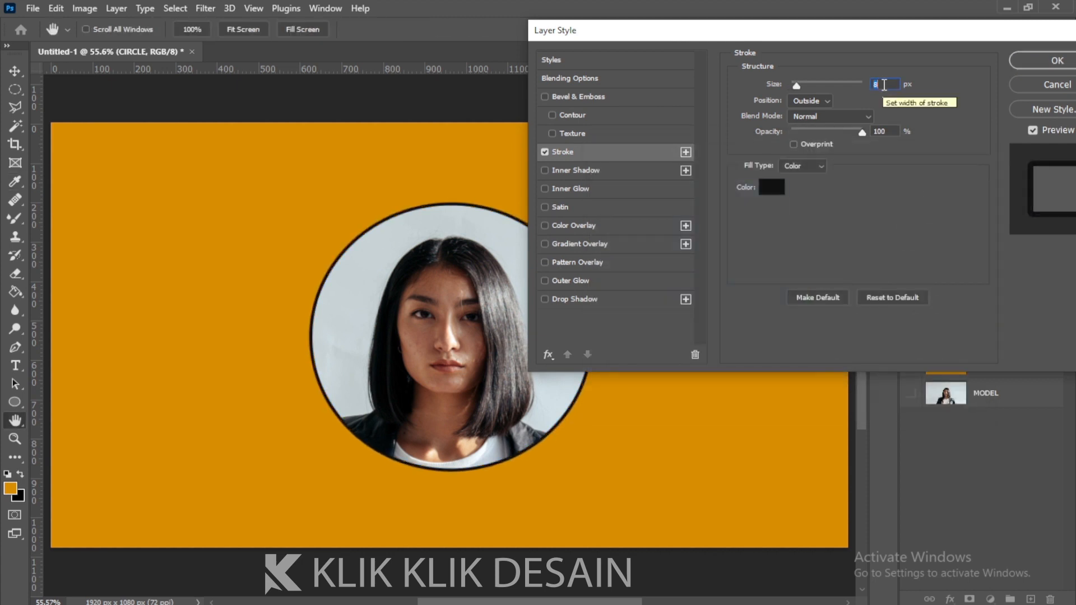
Turn off the stroke and apply a drop shadow to the CIRCLE group with its current settings.
{"action": "left_click", "coordinate": [544, 152]}
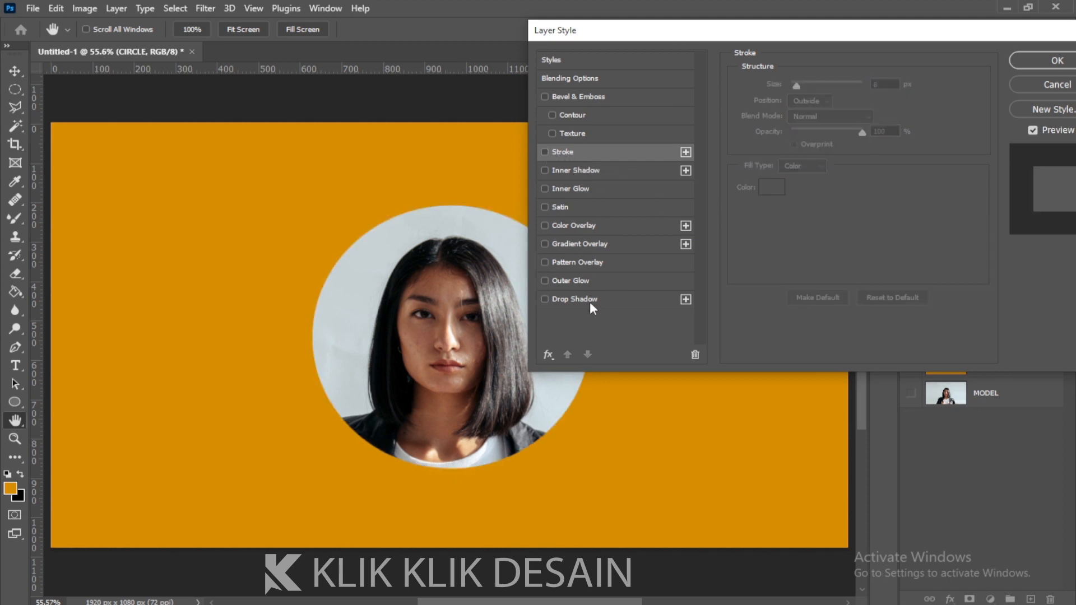
{"action": "left_click", "coordinate": [590, 303]}
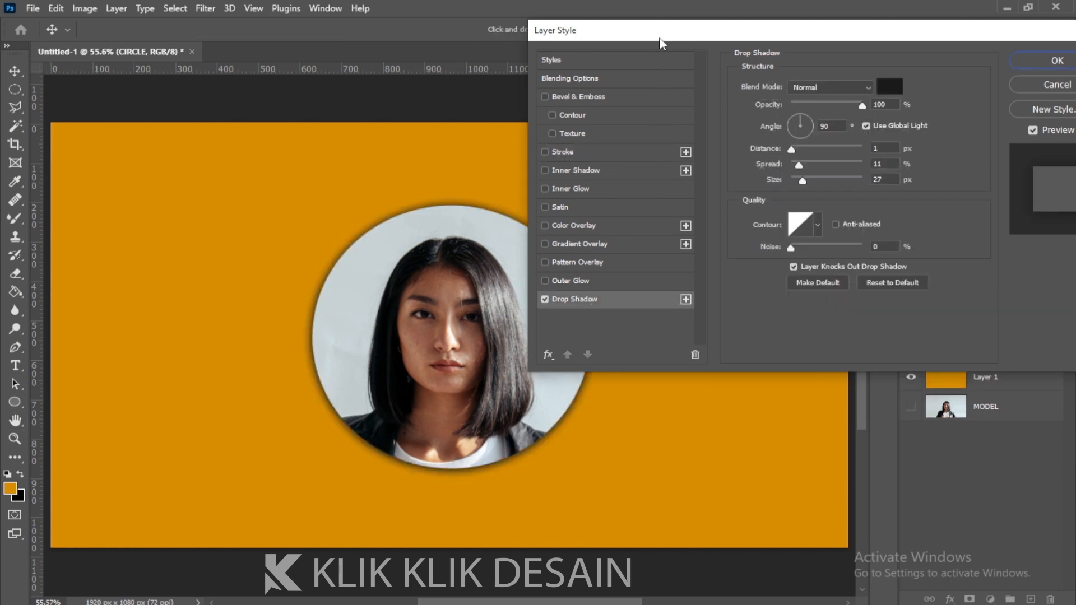
{"action": "mouse_move", "coordinate": [661, 37]}
{"action": "left_mouse_down"}
{"action": "mouse_move", "coordinate": [807, 49]}
{"action": "mouse_move", "coordinate": [665, 38]}
{"action": "left_mouse_up"}
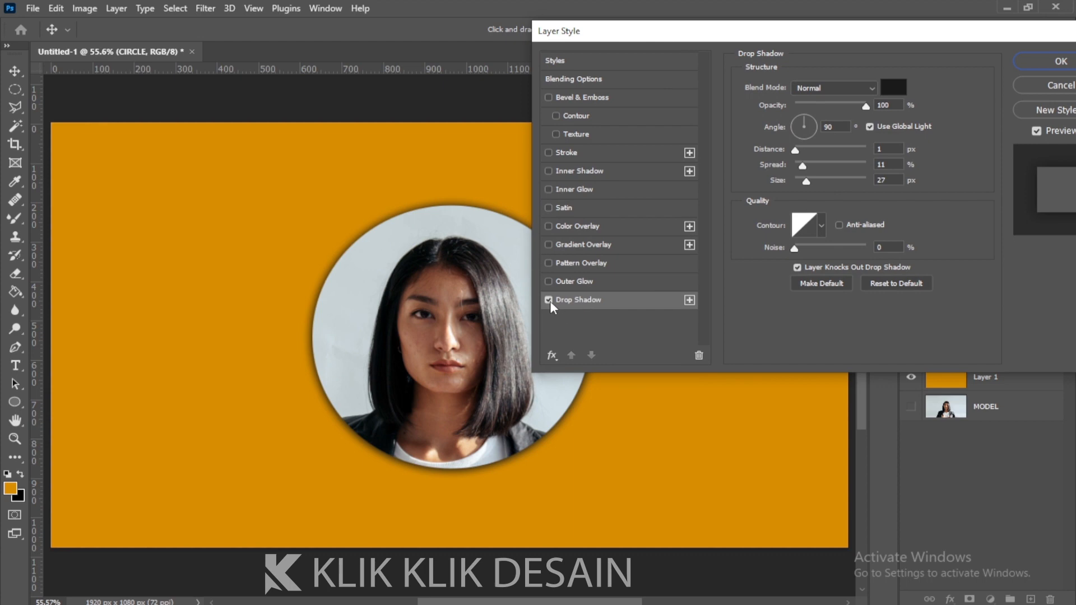
{"action": "left_click", "coordinate": [1061, 61]}
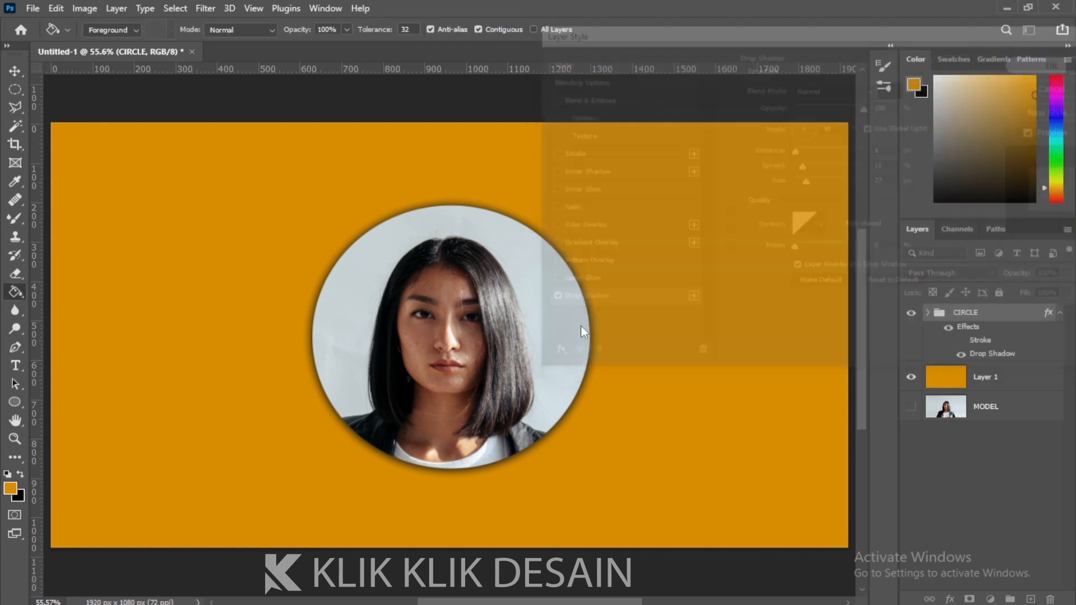
Hide the orange Layer 1, duplicate the MODEL layer and place the copy between Layer 1 and the CIRCLE group.
{"action": "left_click", "coordinate": [911, 364]}
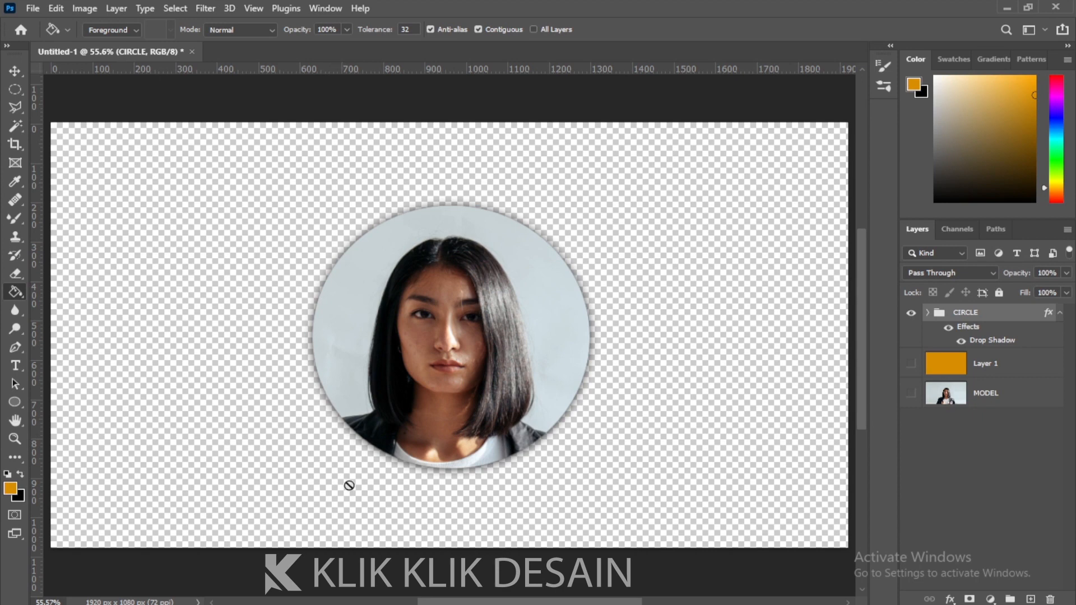
{"action": "left_click", "coordinate": [965, 392]}
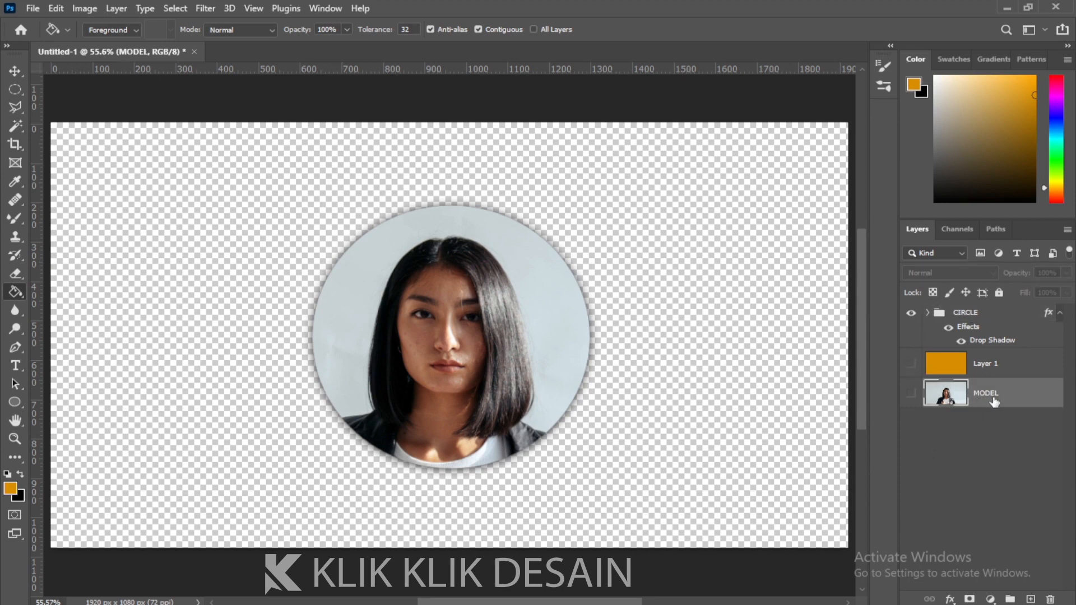
{"action": "key", "text": "ctrl+j"}
{"action": "left_click_drag", "start_coordinate": [992, 393], "coordinate": [987, 367]}
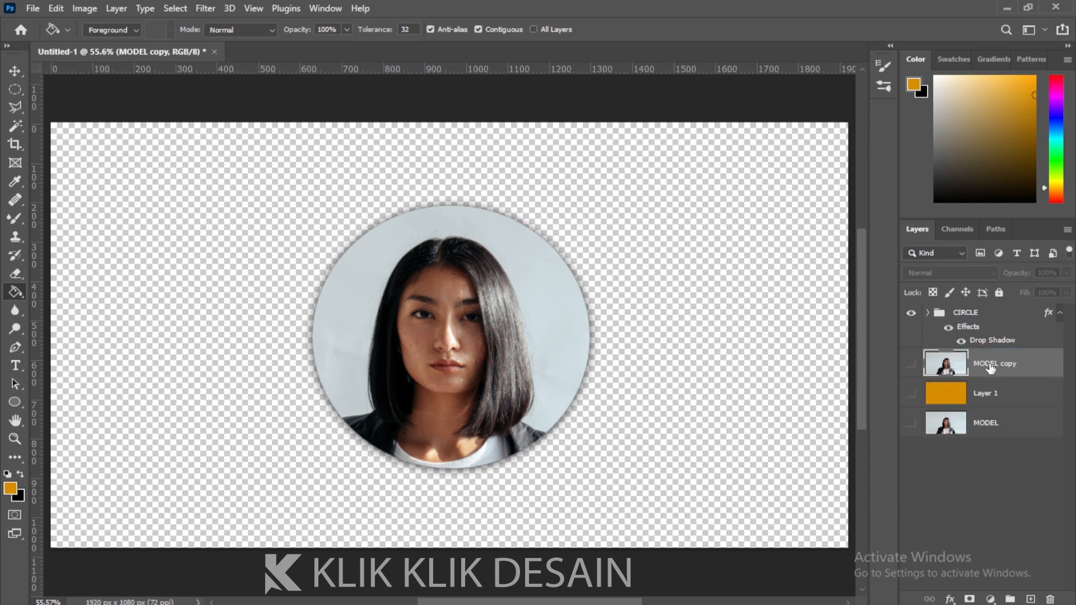
Rename the MODEL copy layer to TRIANGLE.
{"action": "double_click", "coordinate": [987, 364]}
{"action": "type", "text": "TRIANGEL"}
{"action": "key", "text": "Return"}
{"action": "left_click", "coordinate": [16, 402]}
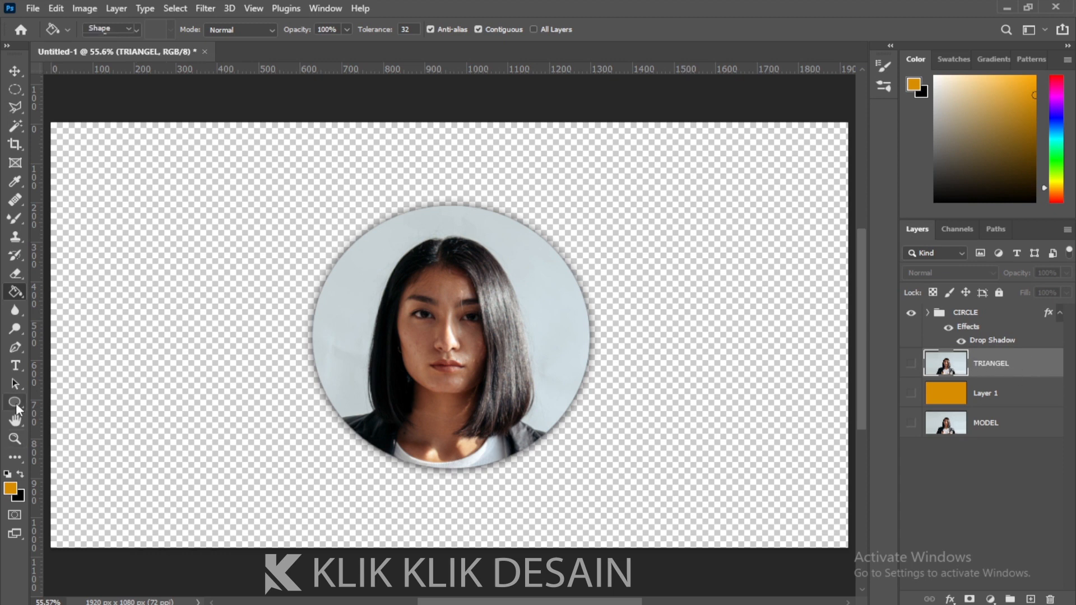
{"action": "left_click", "coordinate": [16, 402]}
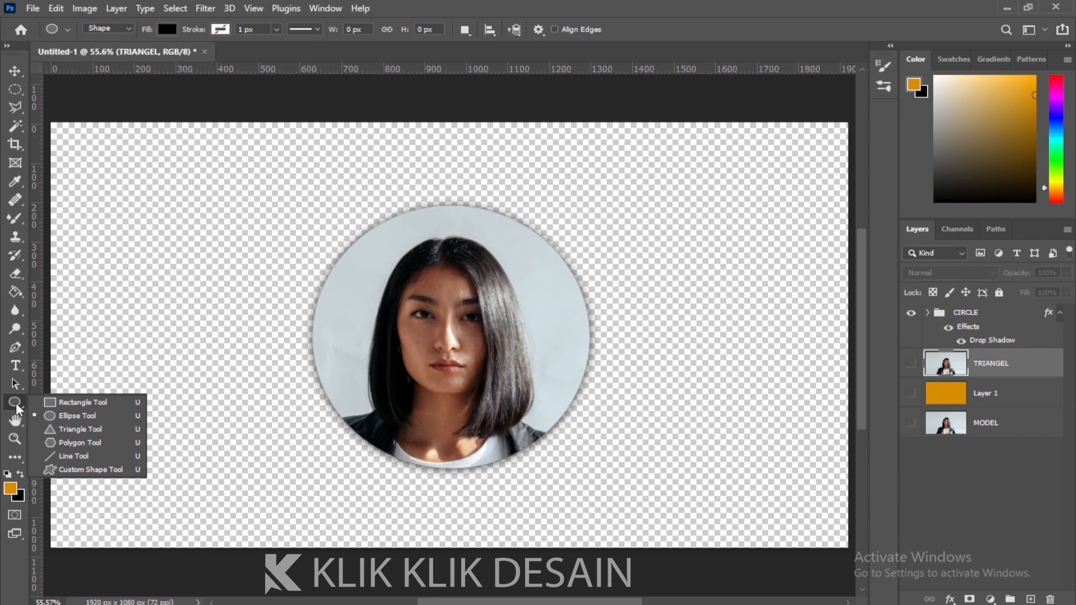
{"action": "double_click", "coordinate": [992, 362]}
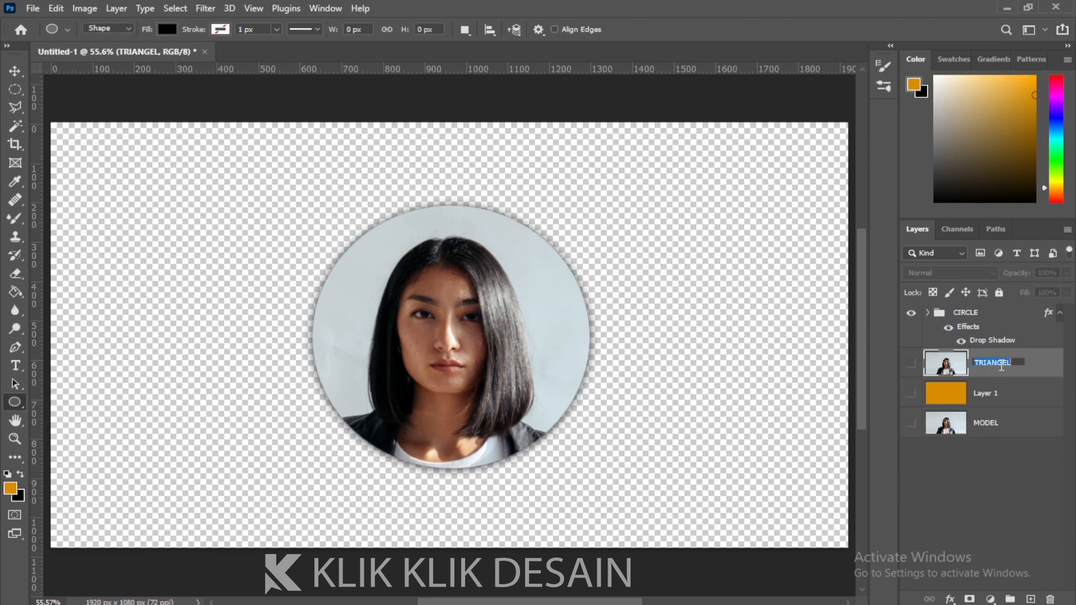
{"action": "left_click_drag", "start_coordinate": [1001, 365], "coordinate": [1010, 365]}
{"action": "type", "text": "LE"}
{"action": "key", "text": "Return"}
With the TRIANGLE layer shown and the CIRCLE group hidden, draw a black triangle about 816 px wide and 707 px high beside the model's face.
{"action": "left_click", "coordinate": [911, 363]}
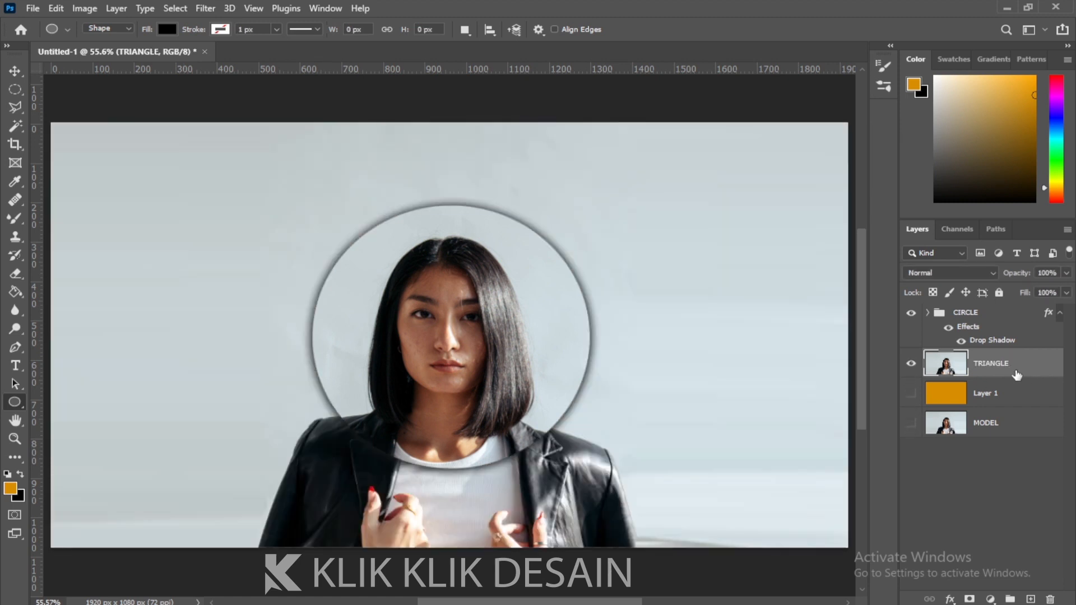
{"action": "left_click", "coordinate": [911, 312]}
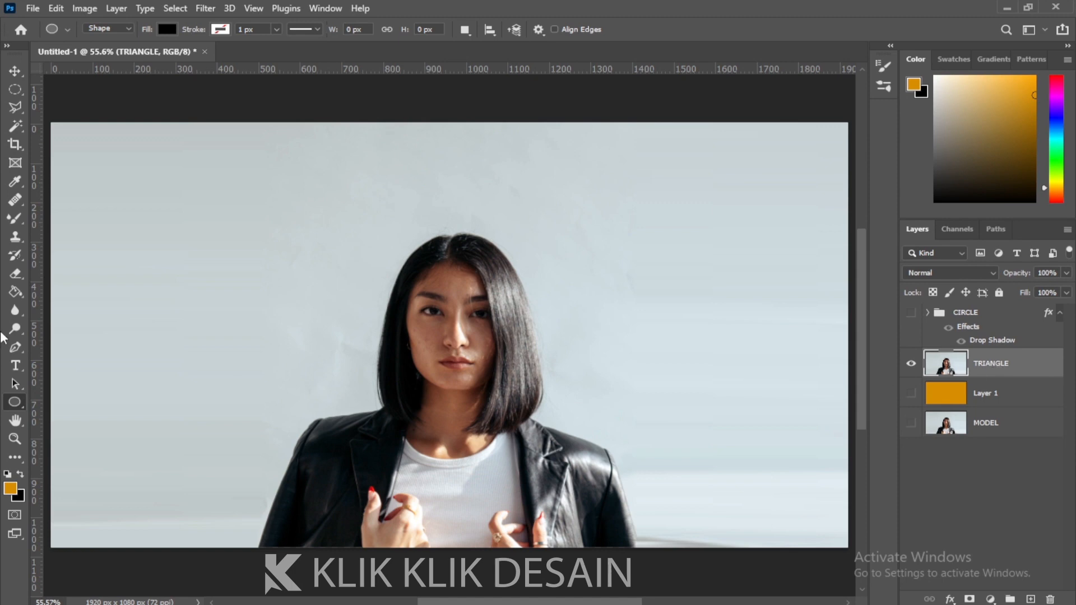
{"action": "right_click", "coordinate": [15, 404]}
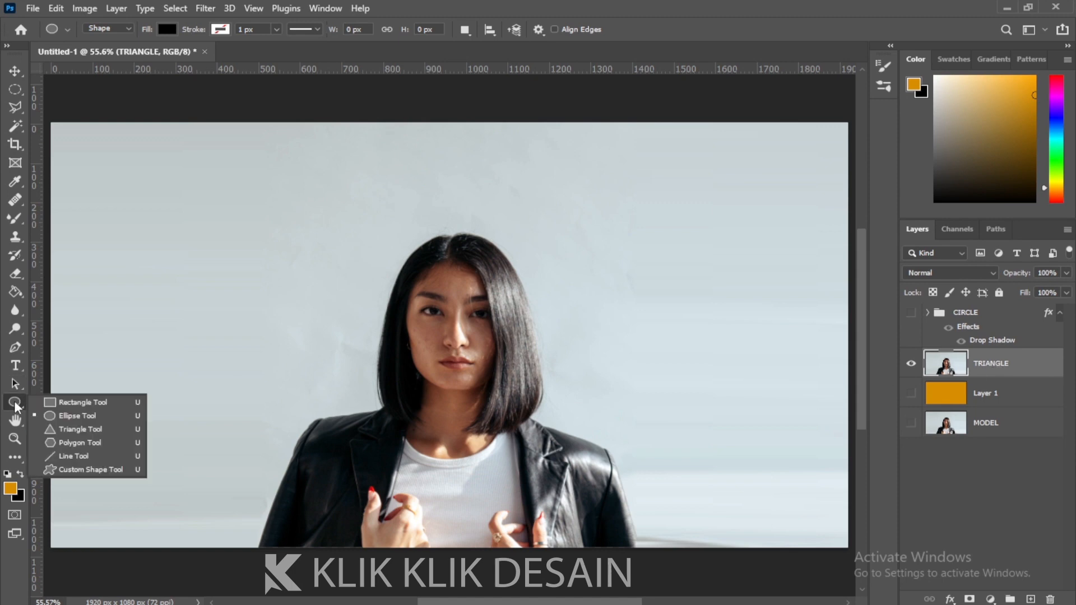
{"action": "left_click", "coordinate": [80, 430]}
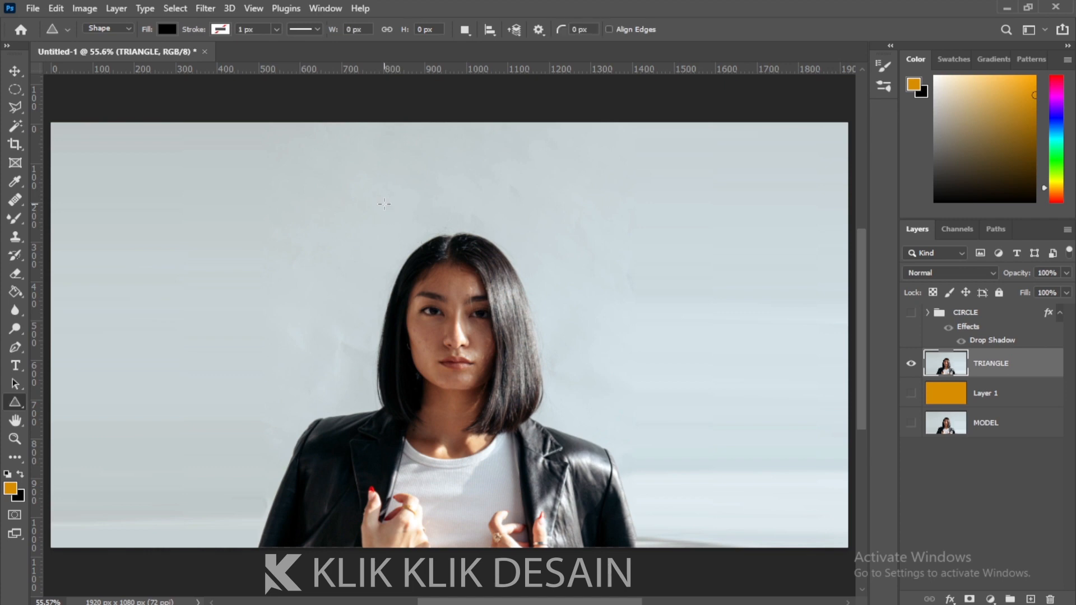
{"action": "left_click_drag", "start_coordinate": [384, 204], "coordinate": [843, 577]}
Close the shape properties and set the Triangle 1 layer's opacity to 77%.
{"action": "left_click", "coordinate": [15, 71]}
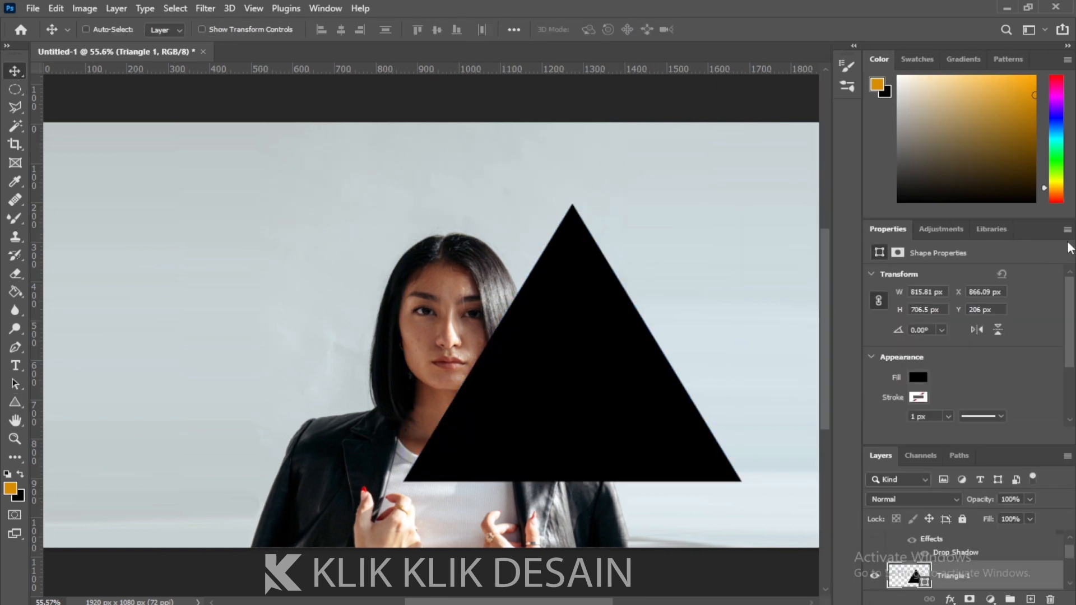
{"action": "left_click", "coordinate": [1067, 230]}
{"action": "left_click", "coordinate": [1003, 275]}
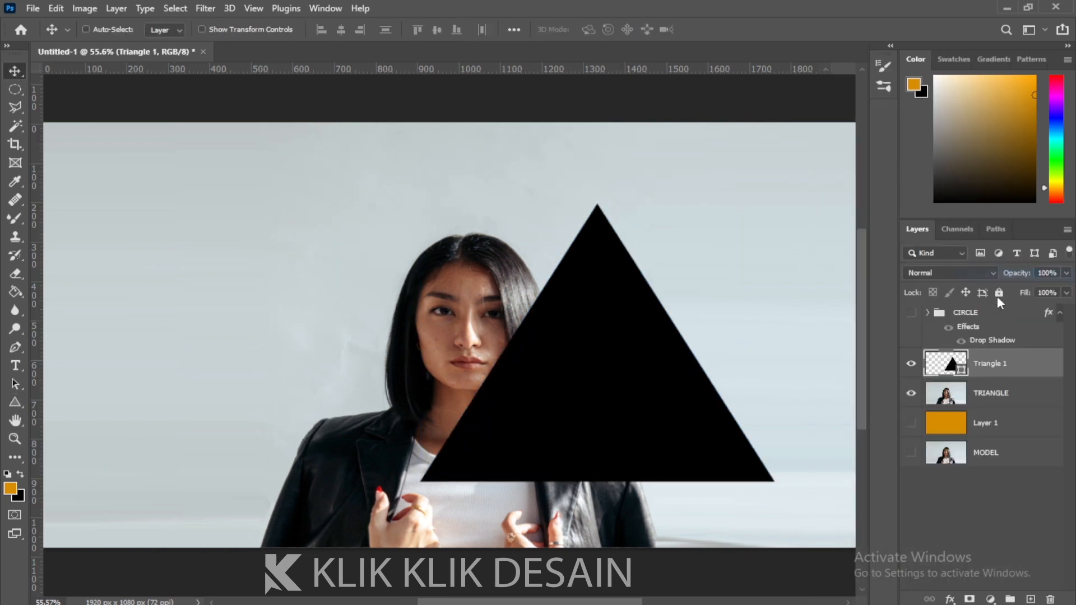
{"action": "left_click", "coordinate": [1066, 272]}
{"action": "left_click_drag", "start_coordinate": [1068, 289], "coordinate": [1049, 290]}
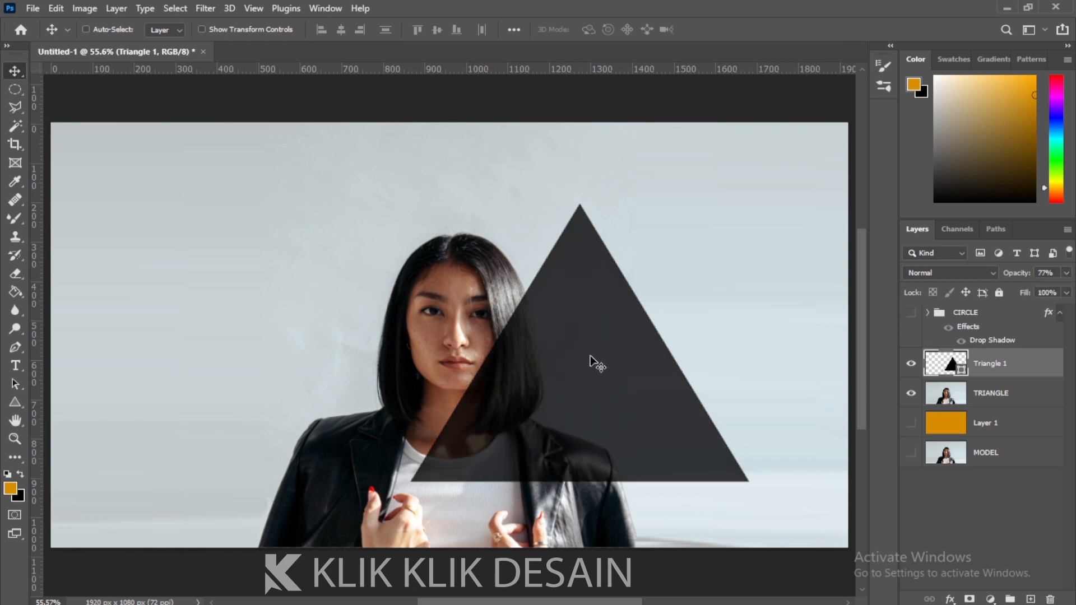
Move the triangle over the model's head and nudge it down until its base sits at the shoulders.
{"action": "left_click_drag", "start_coordinate": [593, 362], "coordinate": [469, 297]}
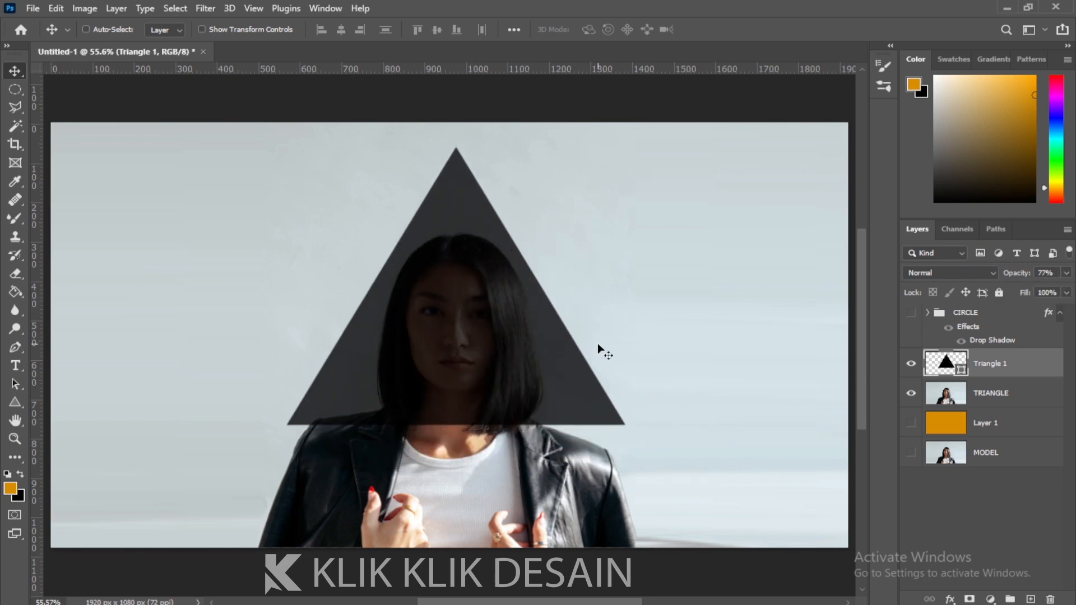
{"action": "key", "text": "Down"}
{"action": "key", "text": "Down"}
{"action": "key", "text": "Down"}
{"action": "key", "text": "Down"}
{"action": "key", "text": "Down"}
{"action": "key", "text": "Down"}
{"action": "key", "text": "Down"}
{"action": "key", "text": "Down"}
{"action": "key", "text": "Down"}
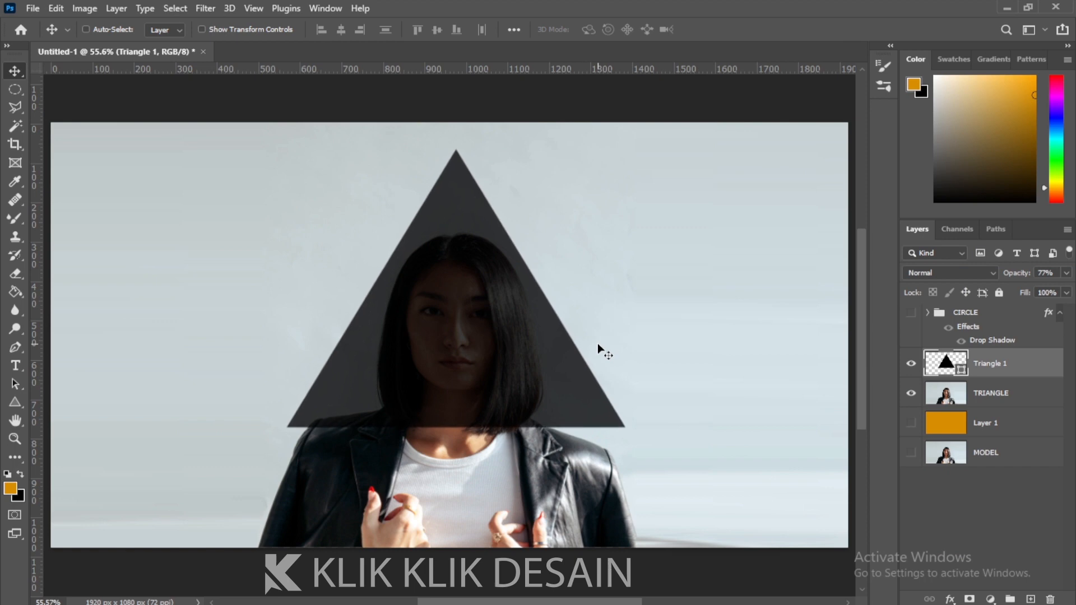
{"action": "key", "text": "Down"}
{"action": "key", "text": "Down"}
{"action": "key", "text": "Down"}
{"action": "key", "text": "Down"}
{"action": "key", "text": "Down"}
{"action": "key", "text": "Down"}
{"action": "key", "text": "Down"}
{"action": "key", "text": "Down"}
{"action": "key", "text": "Down"}
{"action": "key", "text": "Down"}
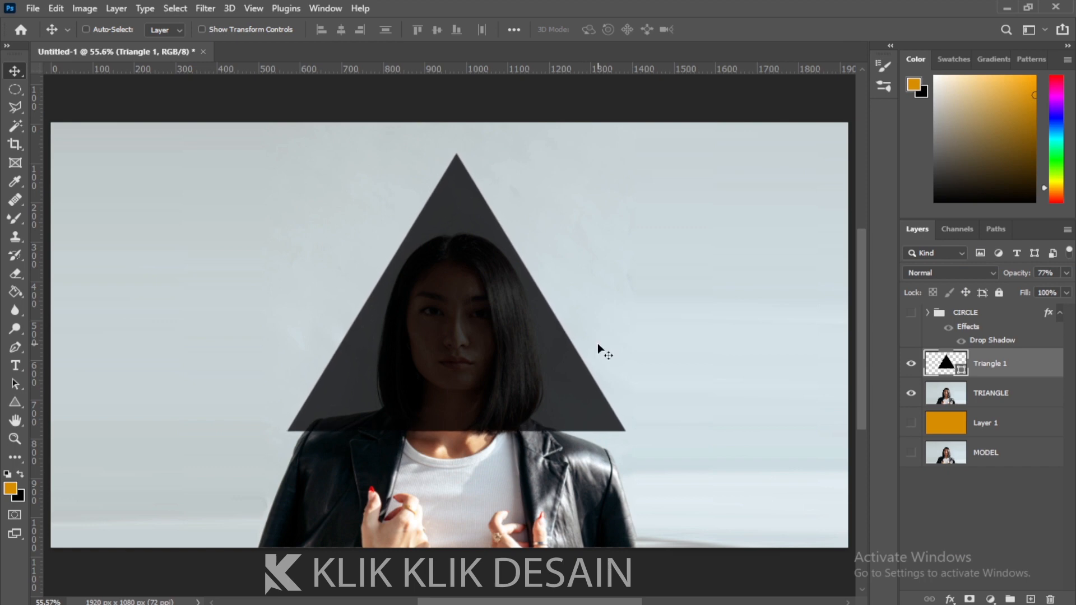
{"action": "key", "text": "Down"}
{"action": "key", "text": "Down"}
{"action": "key", "text": "Down"}
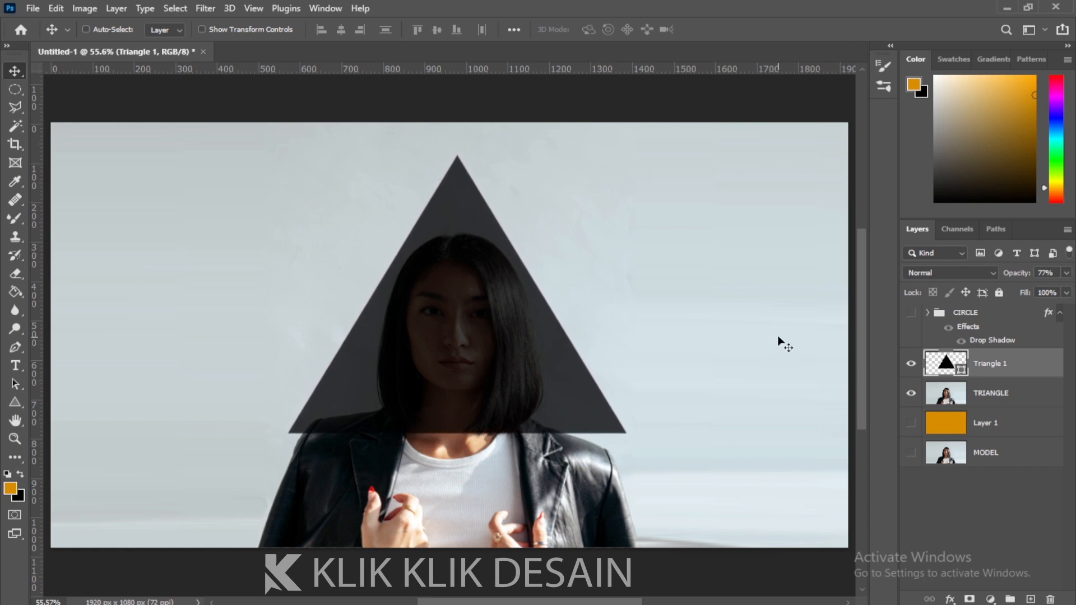
Load the Triangle 1 shape's outline as a selection and hide the Triangle 1 layer.
{"action": "left_click", "coordinate": [943, 372], "text": "ctrl"}
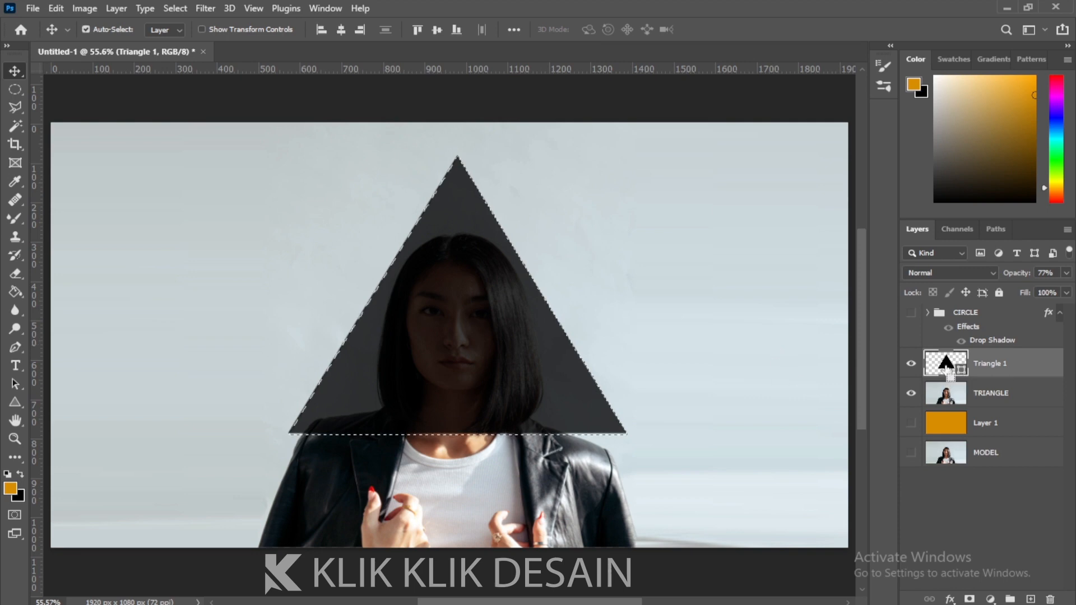
{"action": "left_click", "coordinate": [911, 363]}
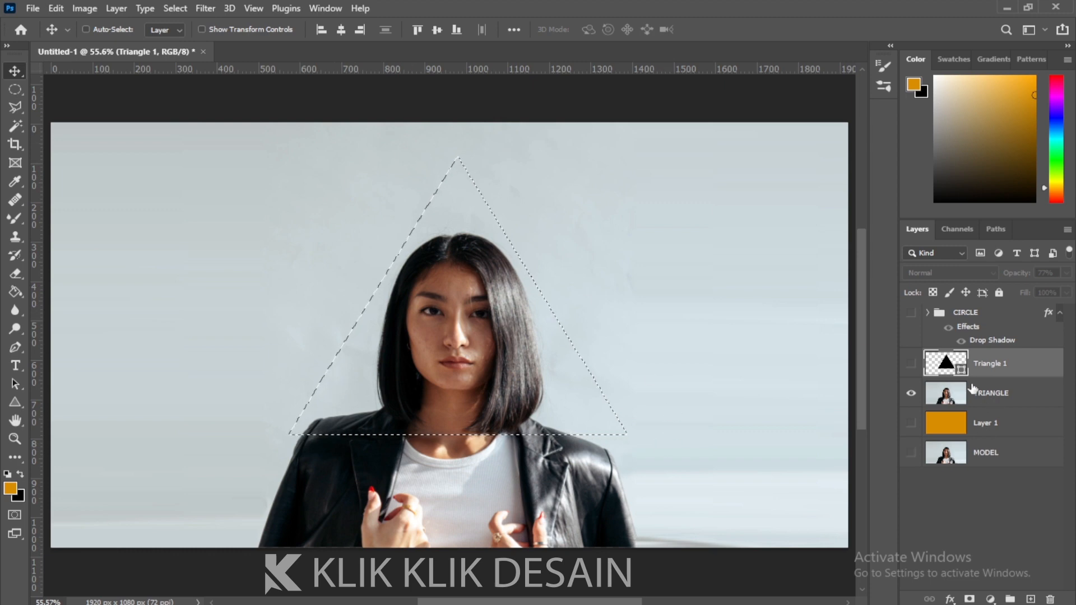
{"action": "left_click", "coordinate": [911, 363]}
{"action": "left_click", "coordinate": [912, 365]}
Copy the selected area of the TRIANGLE layer to a new layer, hide the original and move the cutout slightly down.
{"action": "left_click", "coordinate": [997, 397]}
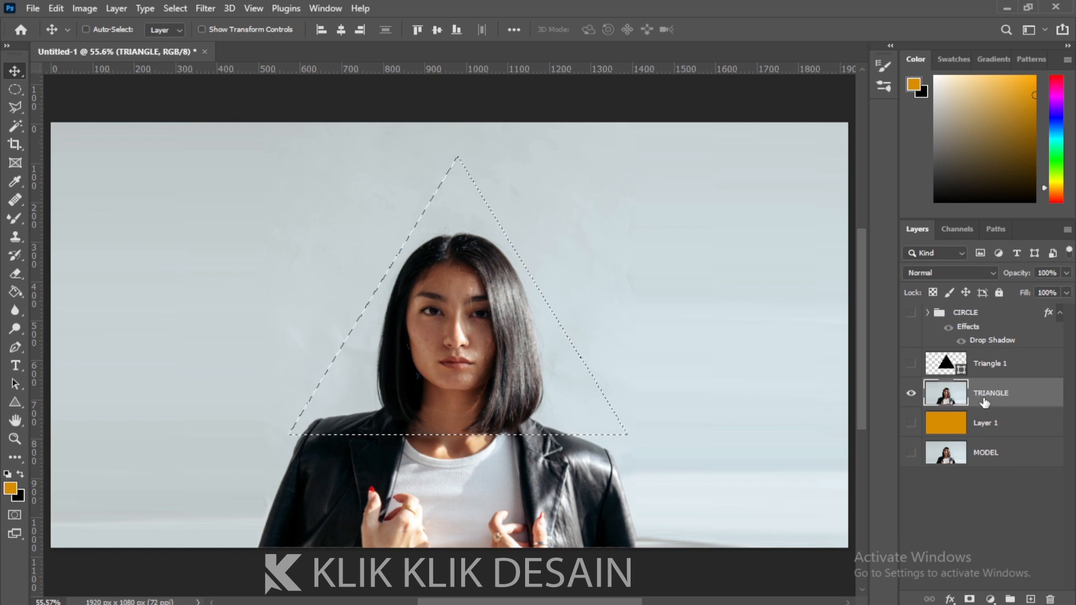
{"action": "key", "text": "ctrl+j"}
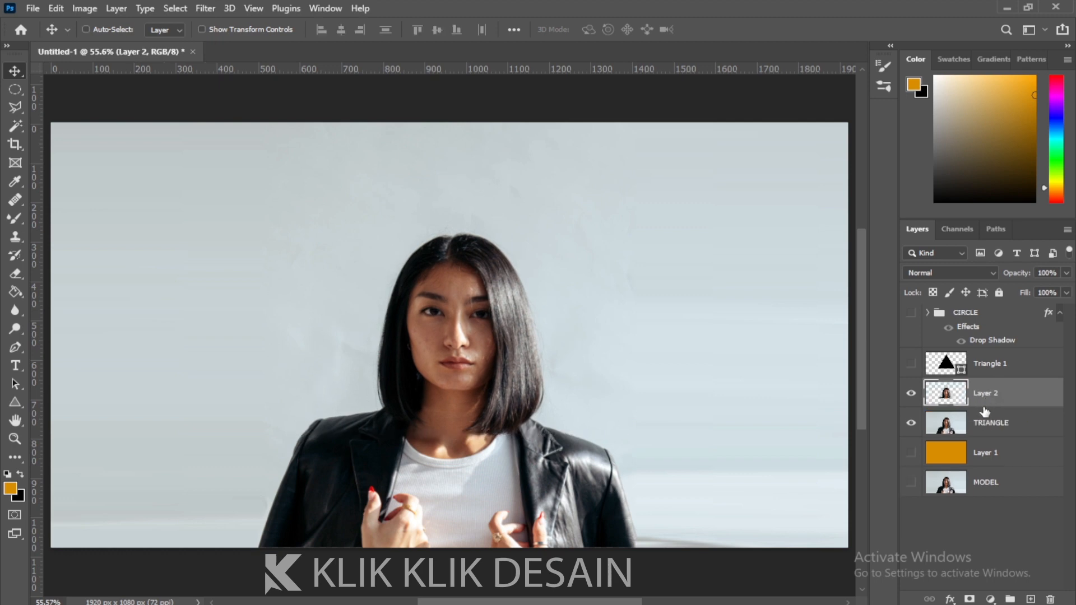
{"action": "left_click", "coordinate": [911, 422]}
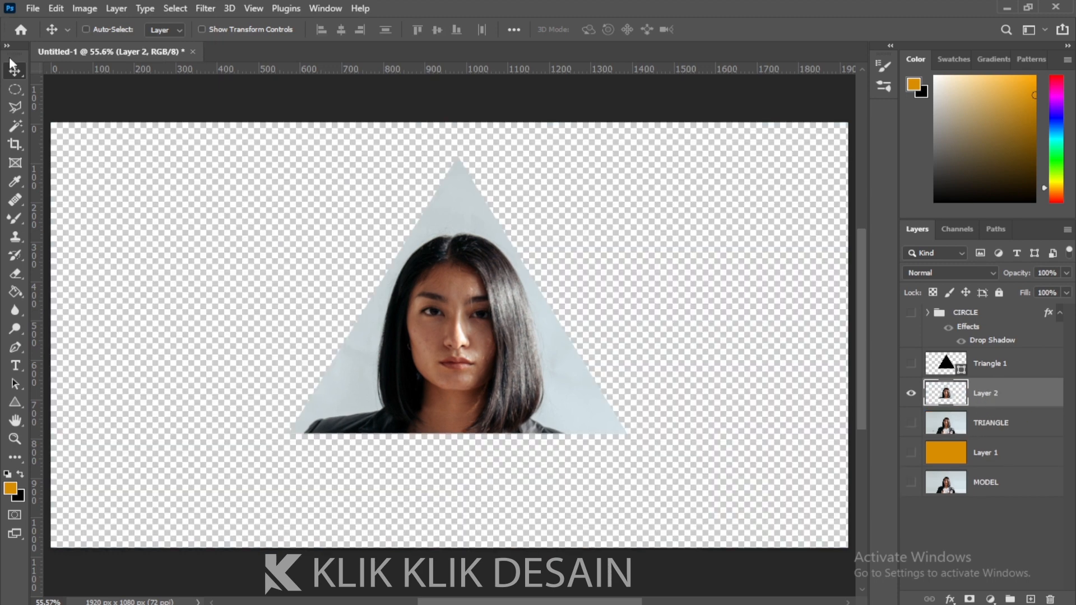
{"action": "mouse_move", "coordinate": [462, 362]}
{"action": "left_mouse_down"}
{"action": "mouse_move", "coordinate": [454, 378]}
{"action": "mouse_move", "coordinate": [407, 385]}
{"action": "mouse_move", "coordinate": [461, 381]}
{"action": "left_mouse_up"}
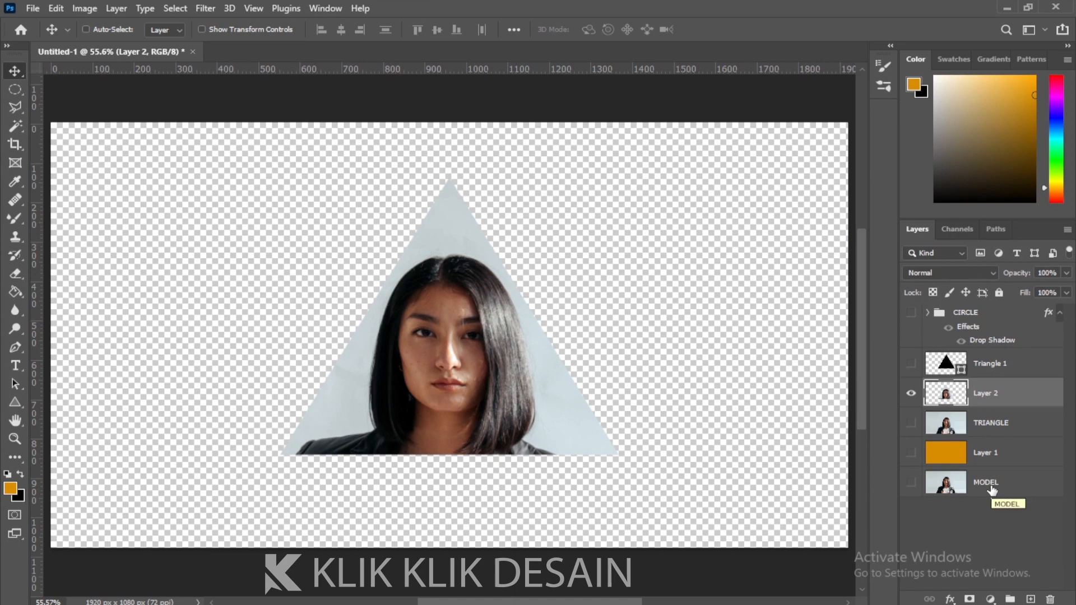
Compare the CIRCLE group with the triangular cutout on Layer 2 by switching their visibility.
{"action": "left_click", "coordinate": [911, 313]}
{"action": "left_click", "coordinate": [911, 393]}
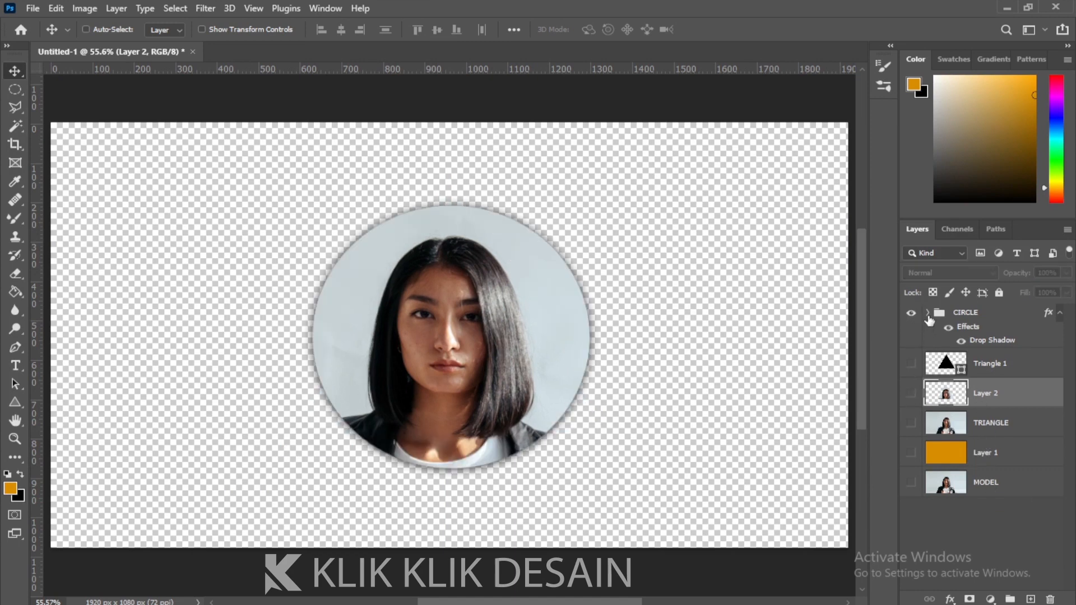
{"action": "left_click", "coordinate": [928, 313]}
{"action": "left_click", "coordinate": [927, 313]}
{"action": "left_click", "coordinate": [910, 313]}
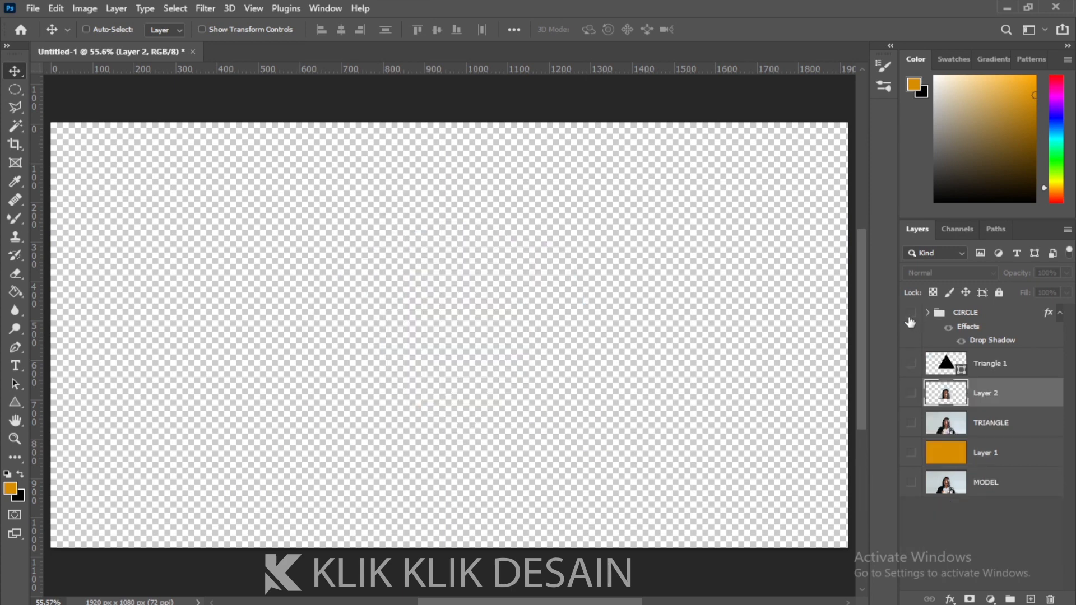
{"action": "left_click", "coordinate": [912, 392]}
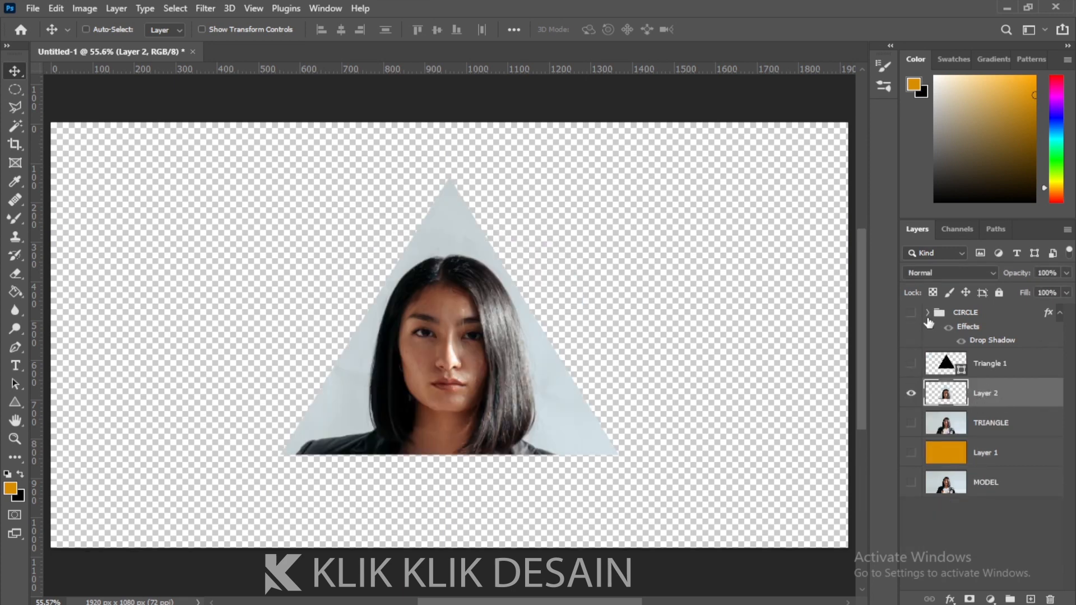
Copy the CIRCLE group's drop shadow onto Layer 2 and shift the triangular cutout slightly left and down.
{"action": "left_click_drag", "start_coordinate": [1047, 312], "coordinate": [1047, 393]}
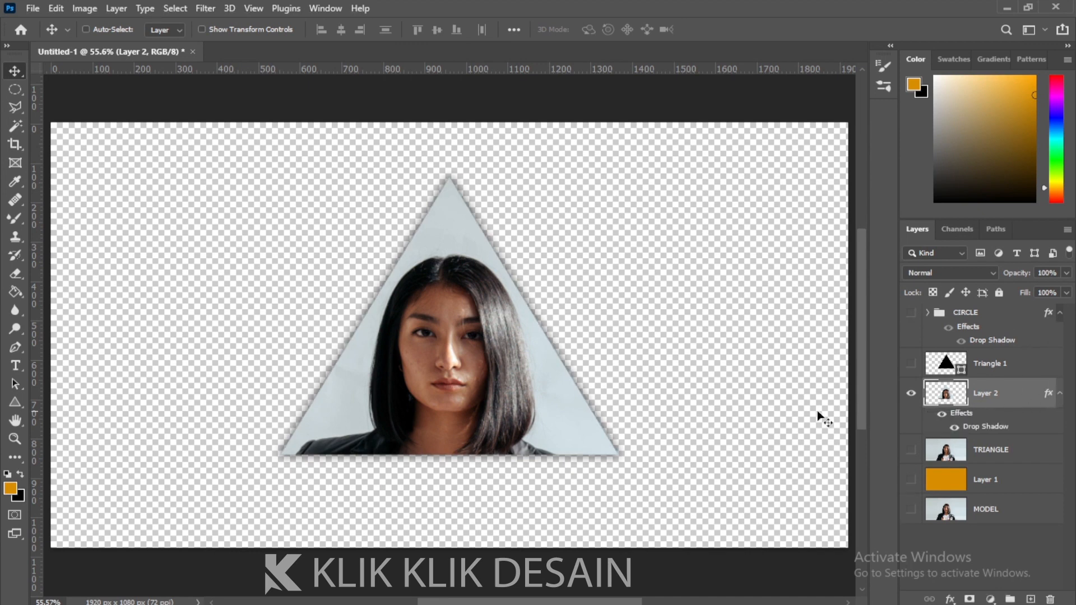
{"action": "mouse_move", "coordinate": [476, 373]}
{"action": "left_mouse_down"}
{"action": "mouse_move", "coordinate": [446, 404]}
{"action": "mouse_move", "coordinate": [456, 374]}
{"action": "mouse_move", "coordinate": [466, 386]}
{"action": "left_mouse_up"}
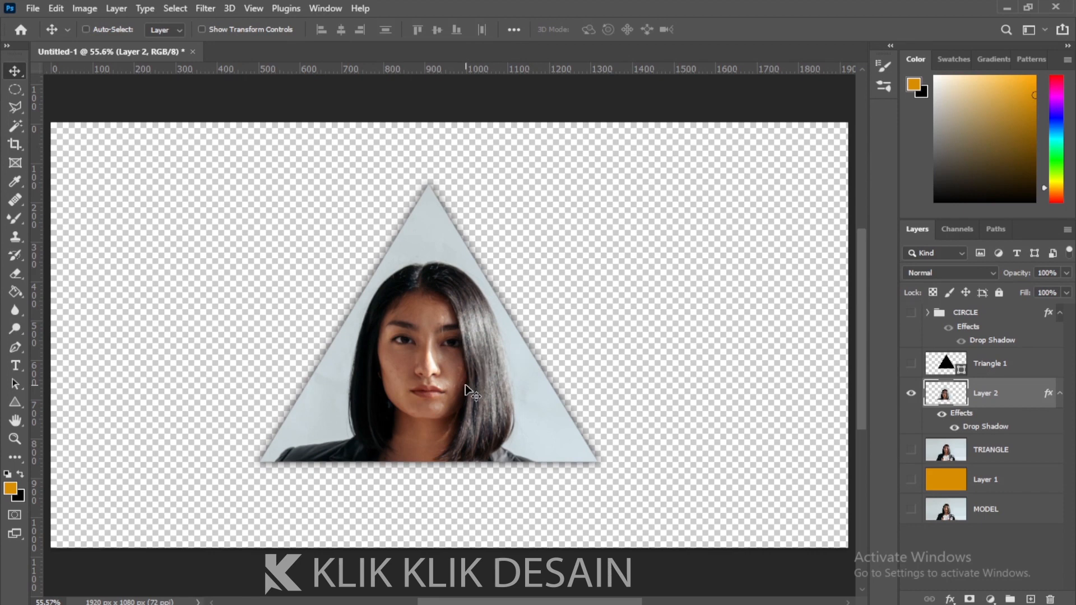
Hide Layer 2, show the TRIANGLE layer and rename it POLYGON.
{"action": "left_click", "coordinate": [911, 393]}
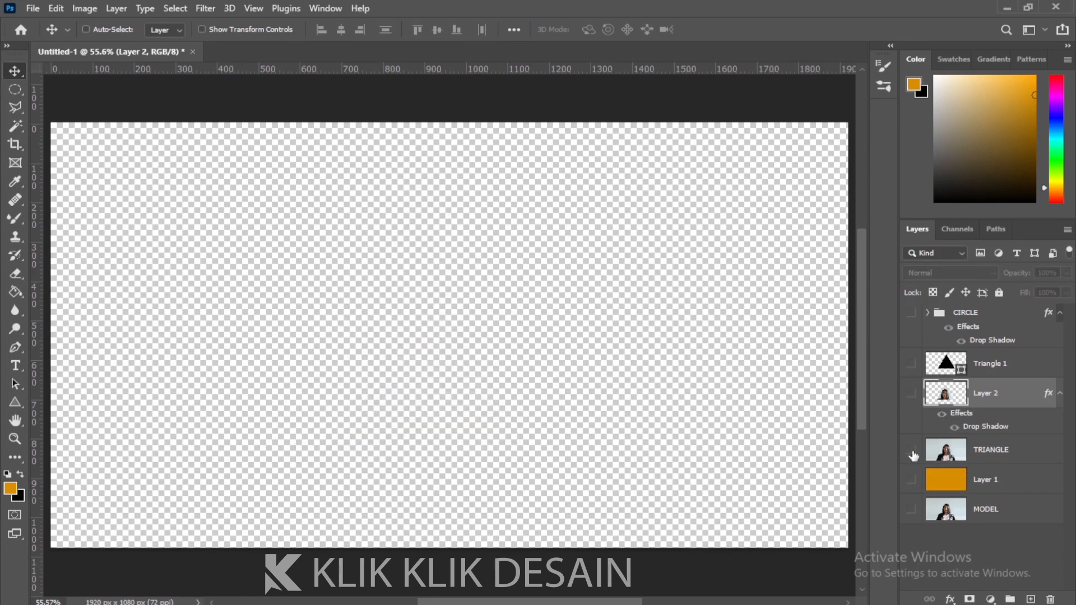
{"action": "left_click", "coordinate": [911, 449]}
{"action": "double_click", "coordinate": [992, 450]}
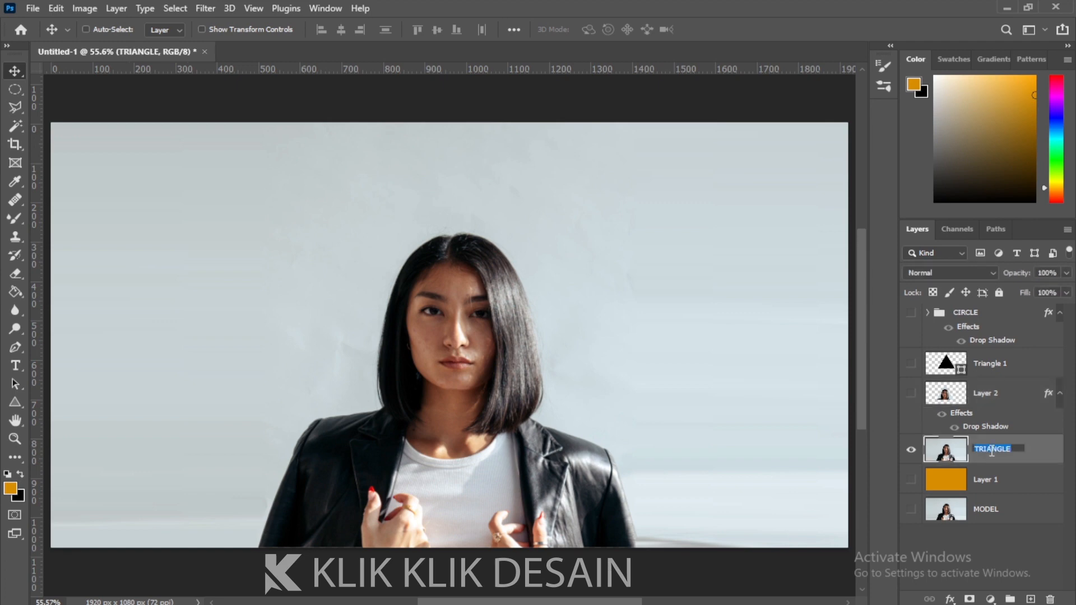
{"action": "type", "text": "POLYGOM"}
{"action": "key", "text": "Return"}
{"action": "double_click", "coordinate": [986, 452]}
{"action": "left_click", "coordinate": [1008, 450]}
{"action": "key", "text": "BackSpace"}
{"action": "type", "text": "N"}
{"action": "key", "text": "Return"}
Draw a black eight-sided polygon about 661 px wide and high over the model's head.
{"action": "left_click", "coordinate": [17, 403]}
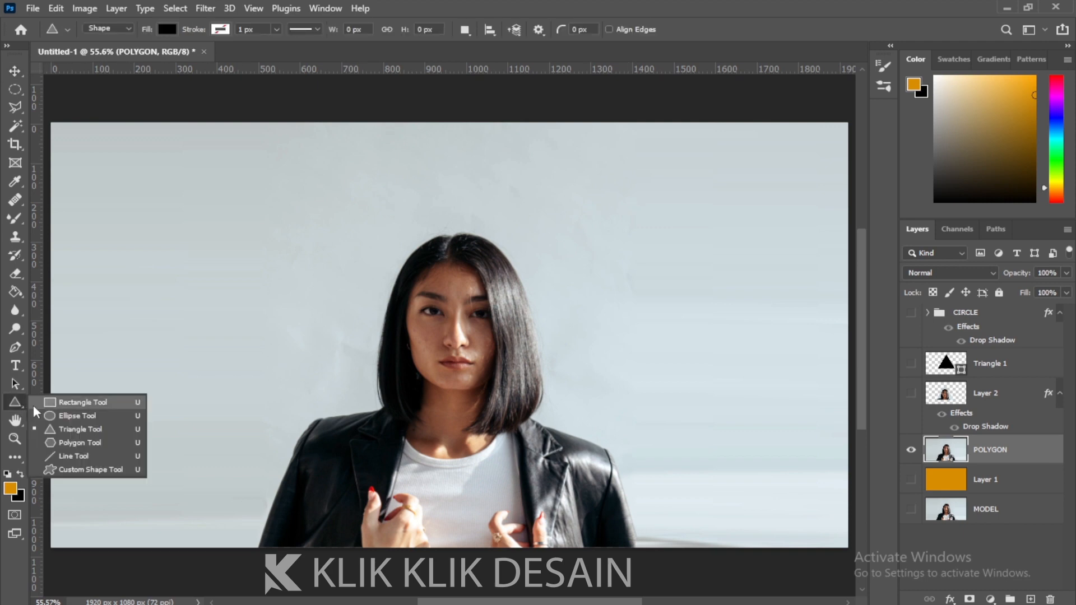
{"action": "left_click", "coordinate": [88, 445]}
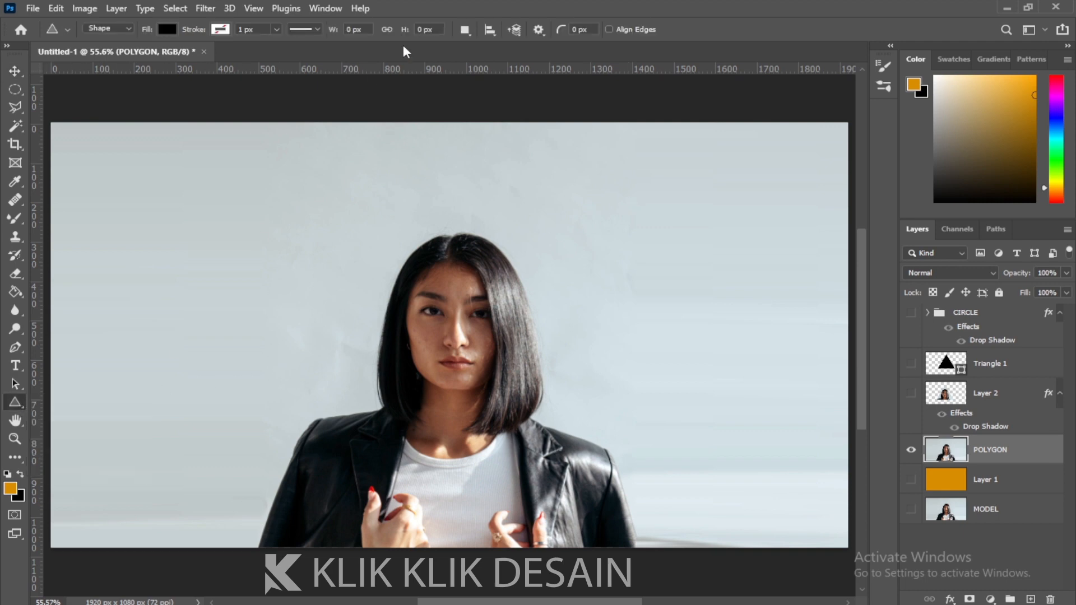
{"action": "left_click", "coordinate": [577, 29]}
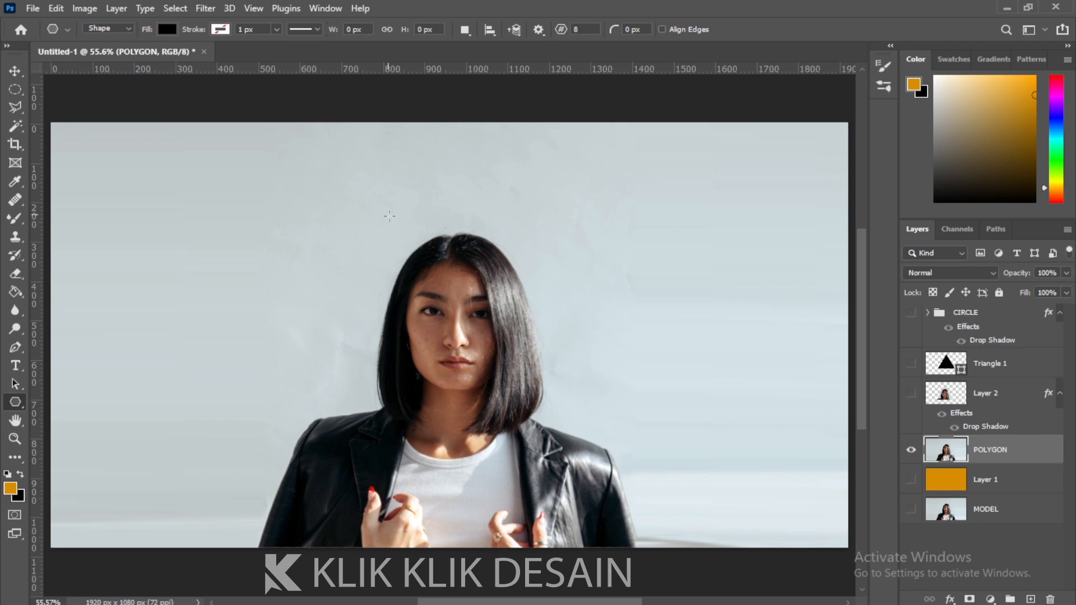
{"action": "left_click_drag", "start_coordinate": [352, 187], "coordinate": [683, 474]}
Centre the octagon over the model's head and shoulders and lower its opacity to 75%.
{"action": "key", "text": "v"}
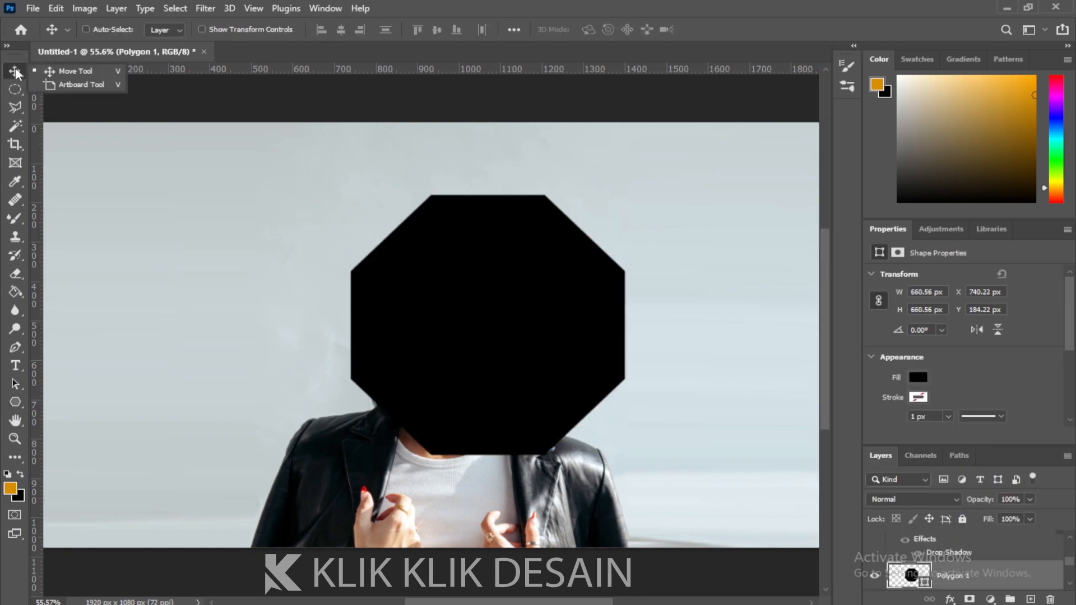
{"action": "left_click_drag", "start_coordinate": [482, 296], "coordinate": [455, 307]}
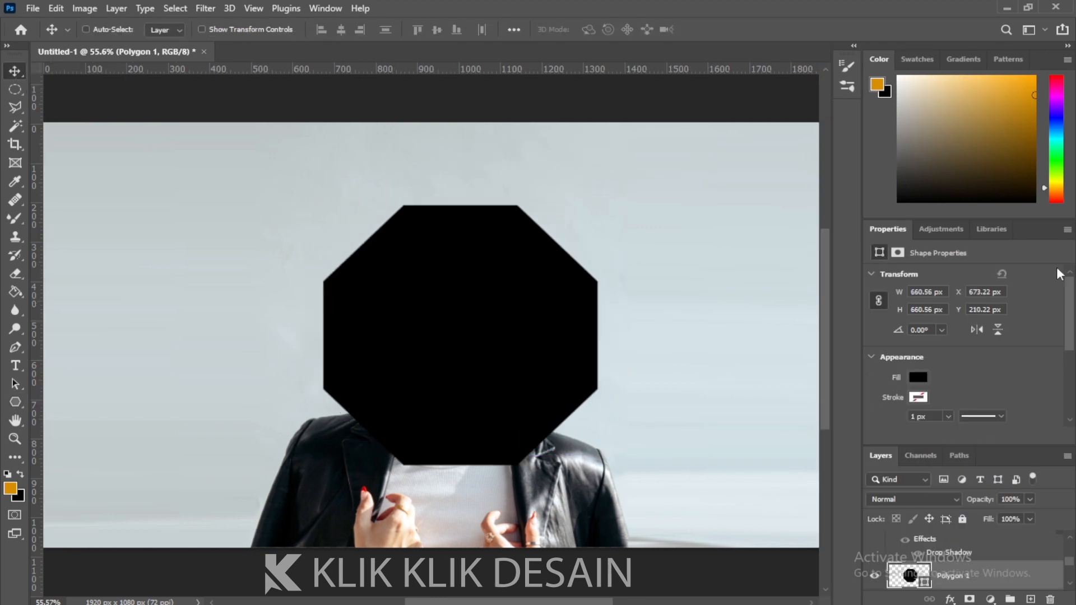
{"action": "left_click", "coordinate": [1067, 230]}
{"action": "left_click", "coordinate": [1054, 275]}
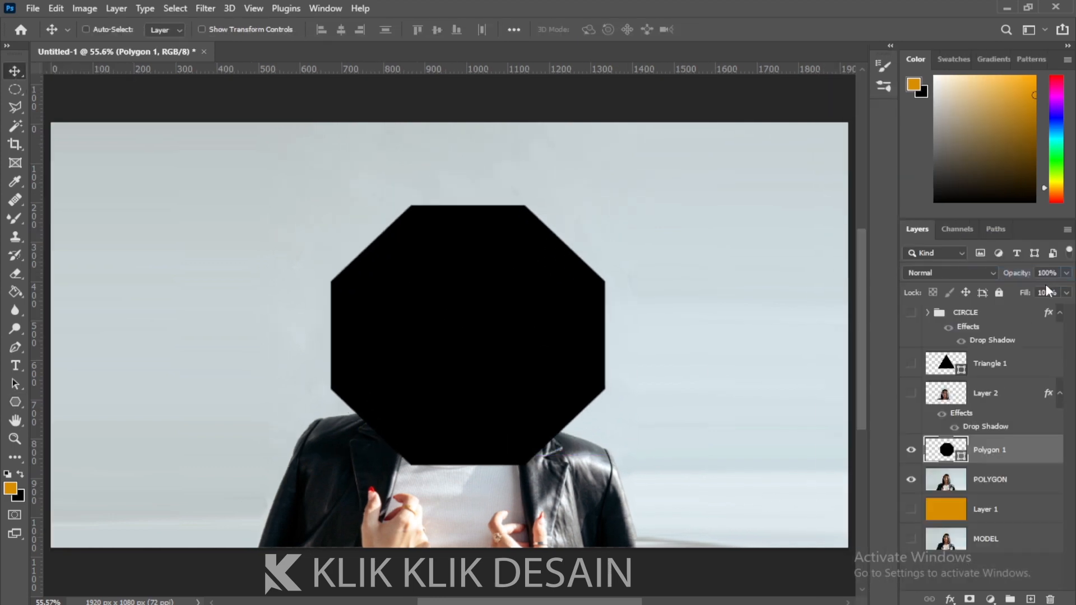
{"action": "left_click", "coordinate": [1066, 273]}
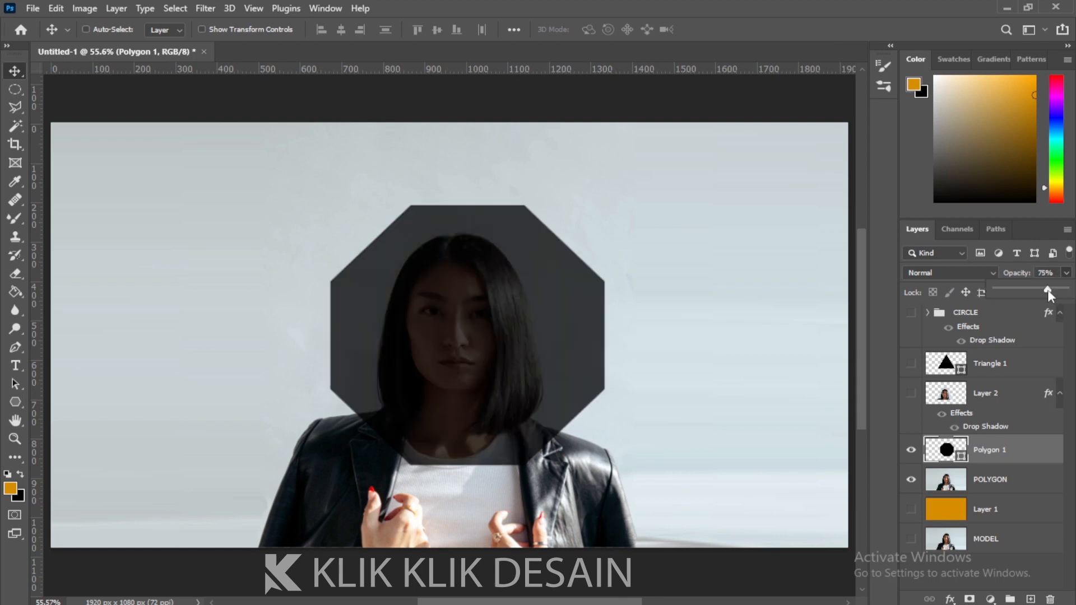
{"action": "left_click_drag", "start_coordinate": [512, 337], "coordinate": [502, 323]}
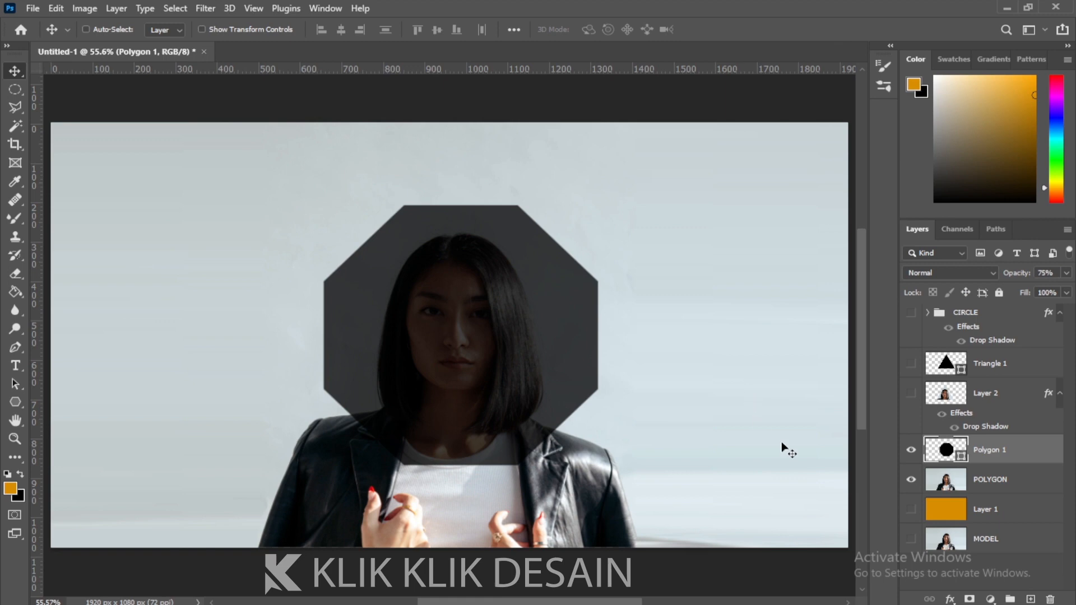
Load the Polygon 1 shape's outline as a selection and hide the Polygon 1 layer.
{"action": "left_click", "coordinate": [999, 482]}
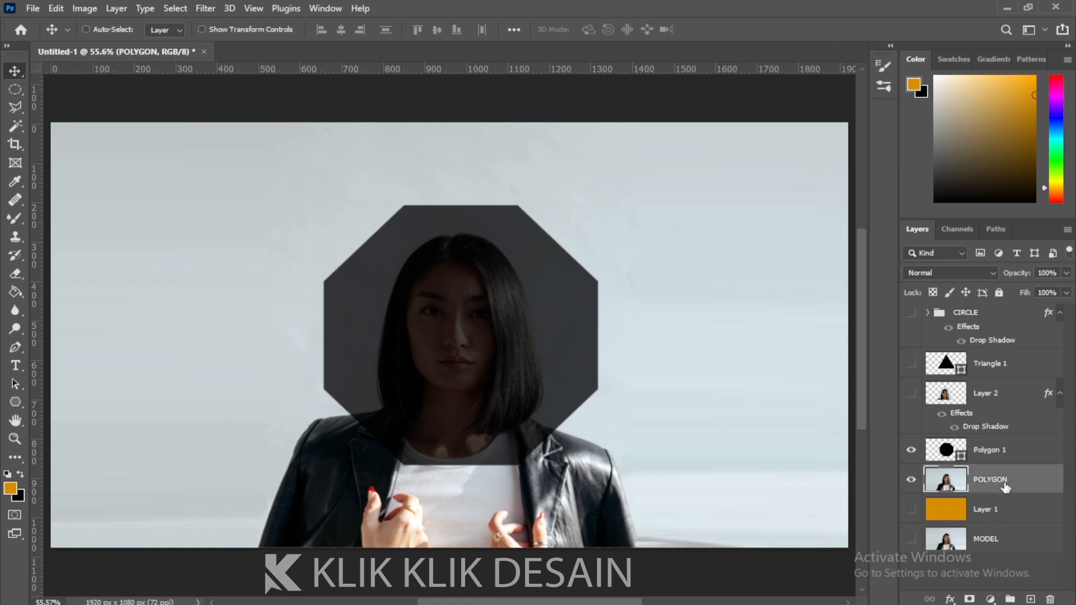
{"action": "left_click", "coordinate": [945, 455], "text": "ctrl"}
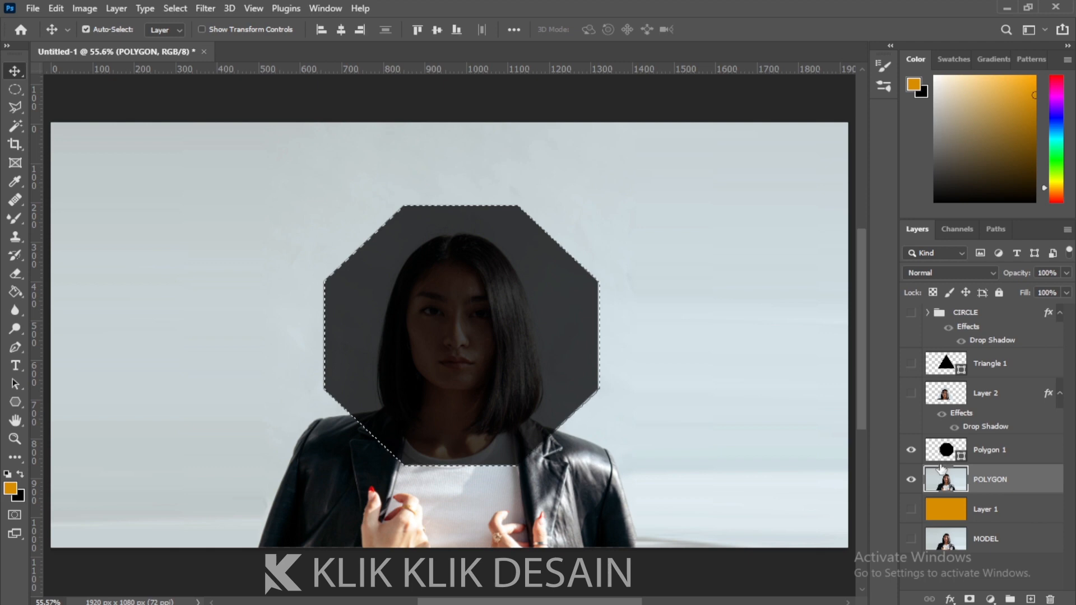
{"action": "left_click", "coordinate": [911, 450]}
{"action": "left_click", "coordinate": [1005, 455]}
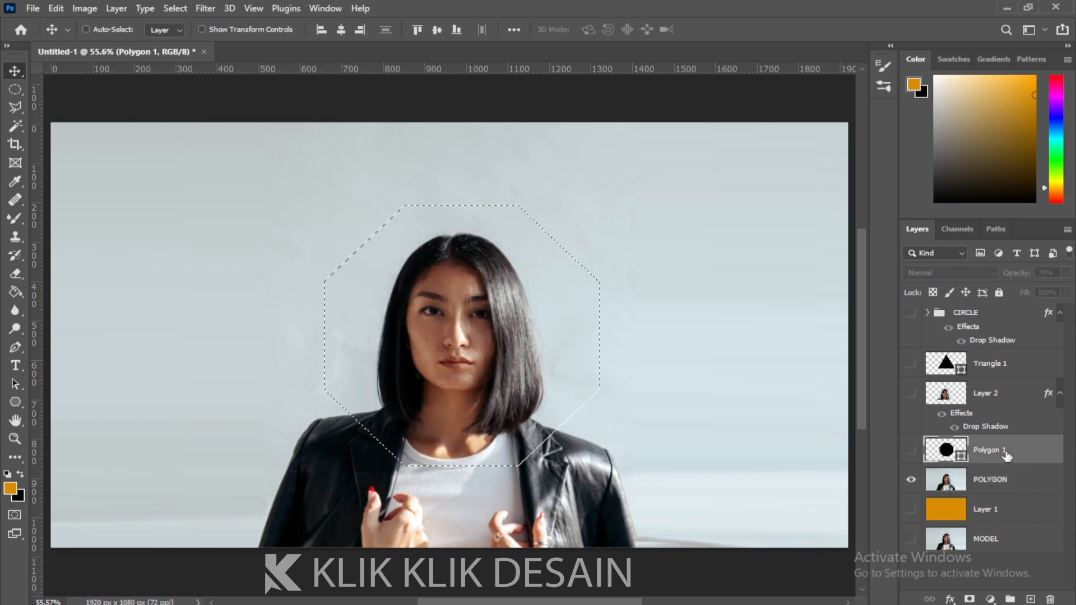
Add a layer mask to the POLYGON layer from the octagonal selection and make its image thumbnail active.
{"action": "left_click", "coordinate": [997, 486]}
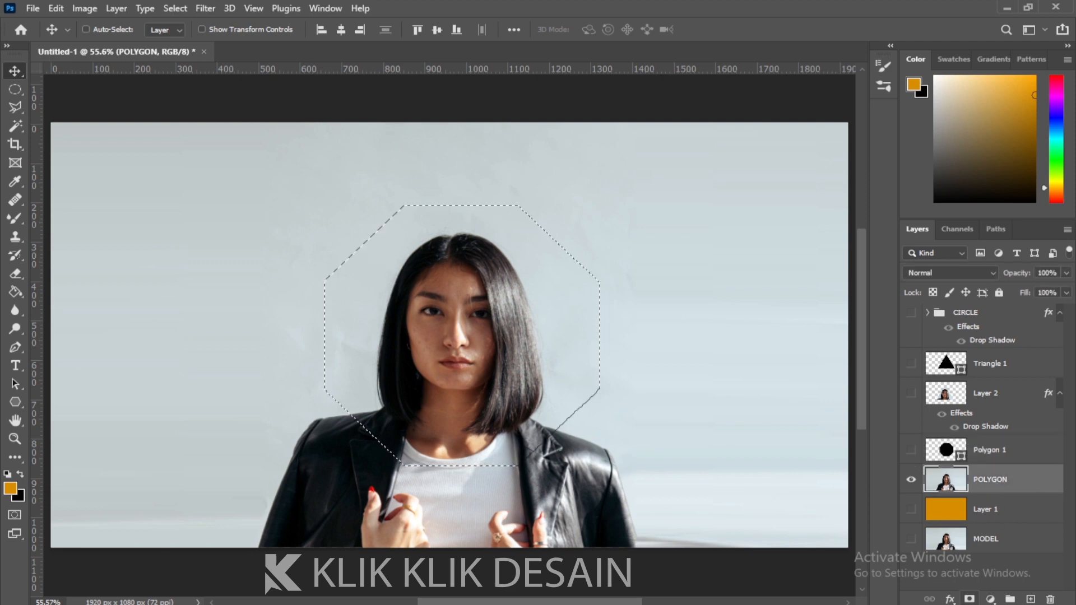
{"action": "left_click", "coordinate": [968, 599]}
{"action": "left_click", "coordinate": [932, 487]}
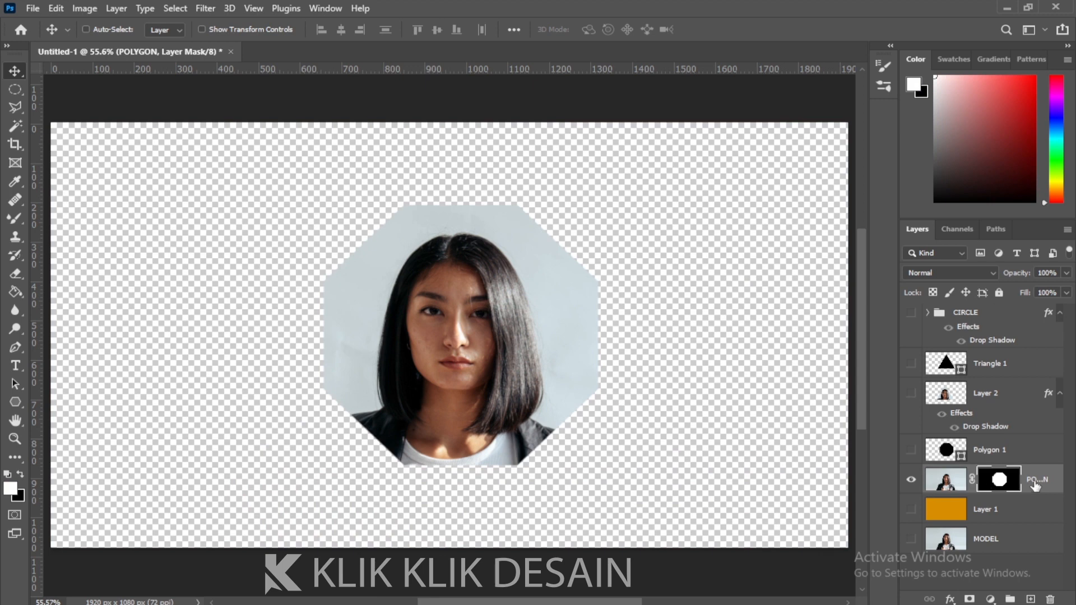
Move the octagonal cutout slightly left and copy Layer 2's drop shadow onto the POLYGON layer.
{"action": "left_click_drag", "start_coordinate": [487, 356], "coordinate": [439, 348]}
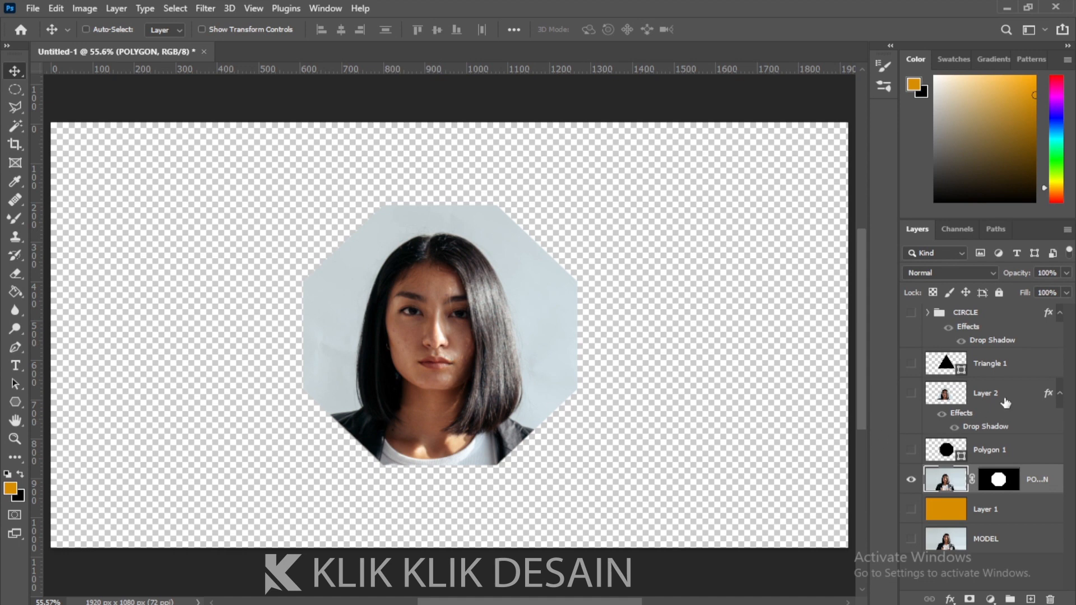
{"action": "left_click_drag", "start_coordinate": [1047, 393], "coordinate": [1042, 480]}
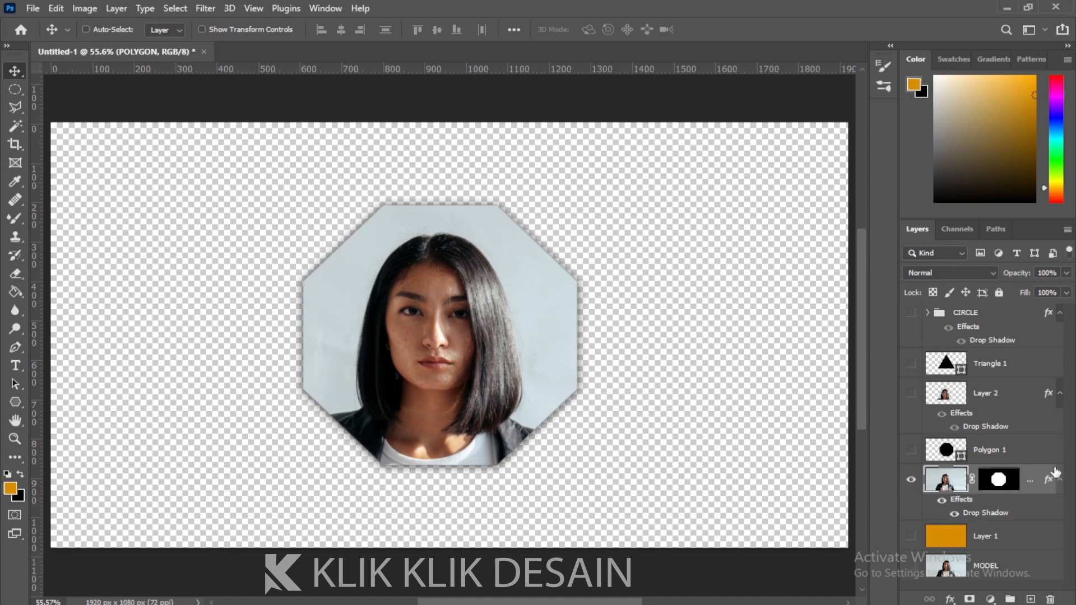
Hide the POLYGON layer and show the MODEL layer as the active one.
{"action": "left_click", "coordinate": [911, 481]}
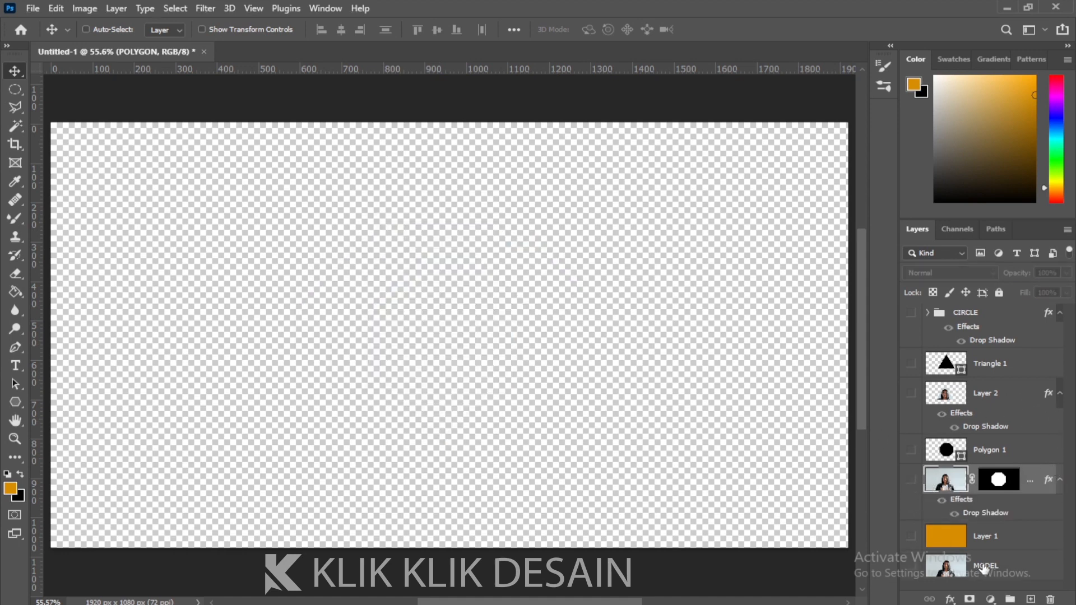
{"action": "left_click", "coordinate": [985, 566]}
{"action": "left_click", "coordinate": [911, 566]}
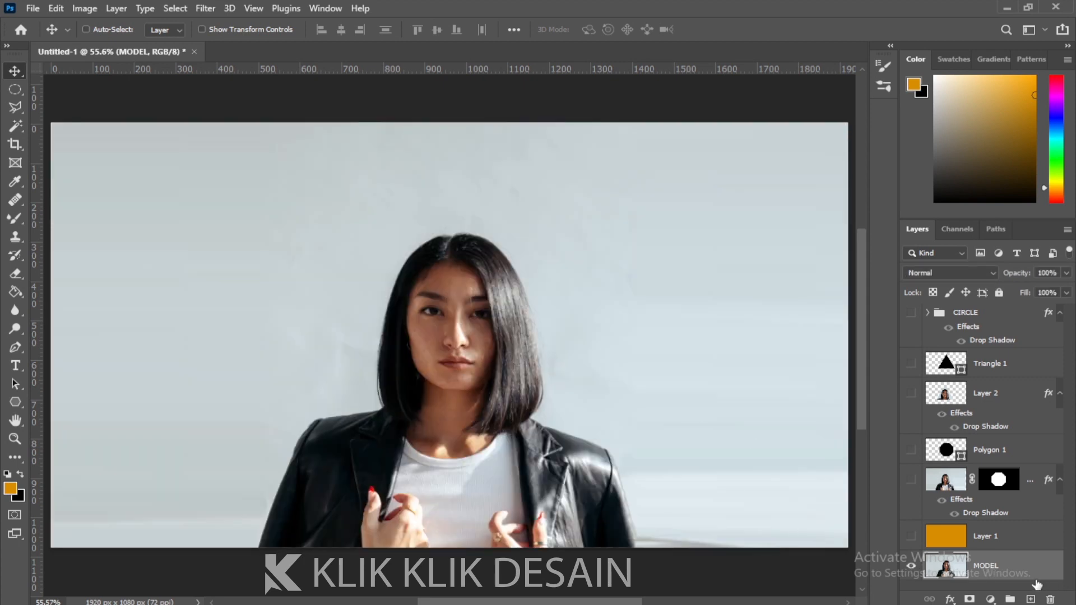
Draw a freehand cloud-shaped Lasso selection around the model's head and shoulders and mask the MODEL layer with it.
{"action": "left_click", "coordinate": [13, 93]}
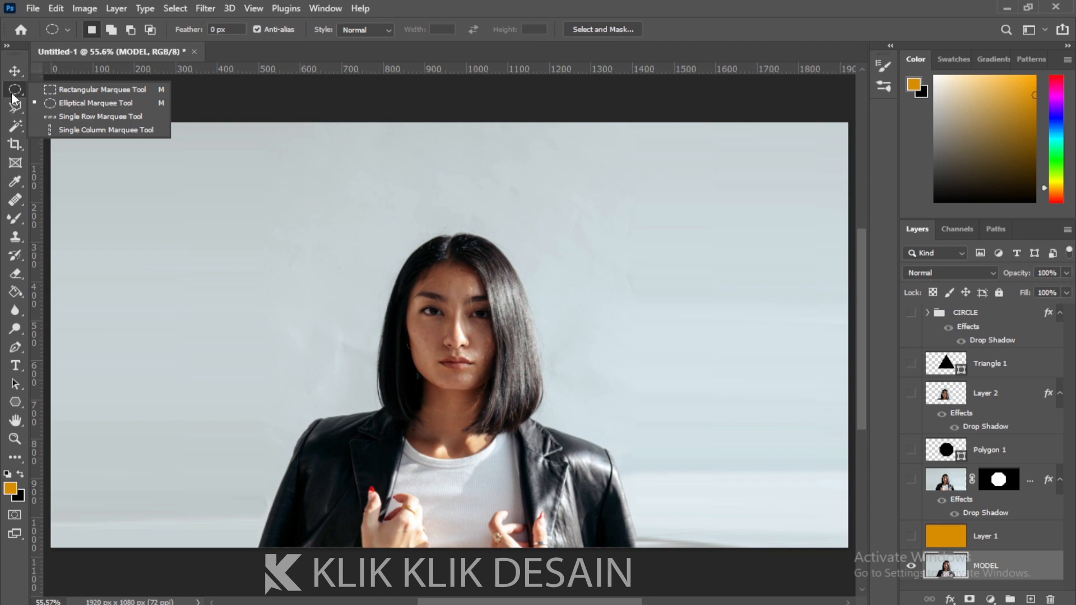
{"action": "left_click", "coordinate": [15, 109]}
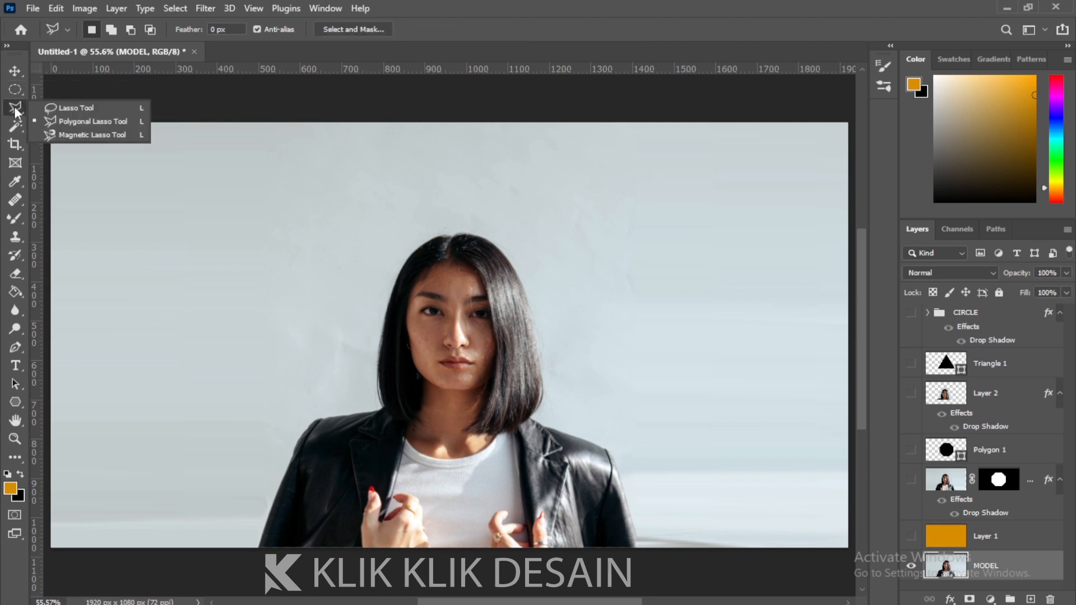
{"action": "left_click", "coordinate": [49, 111]}
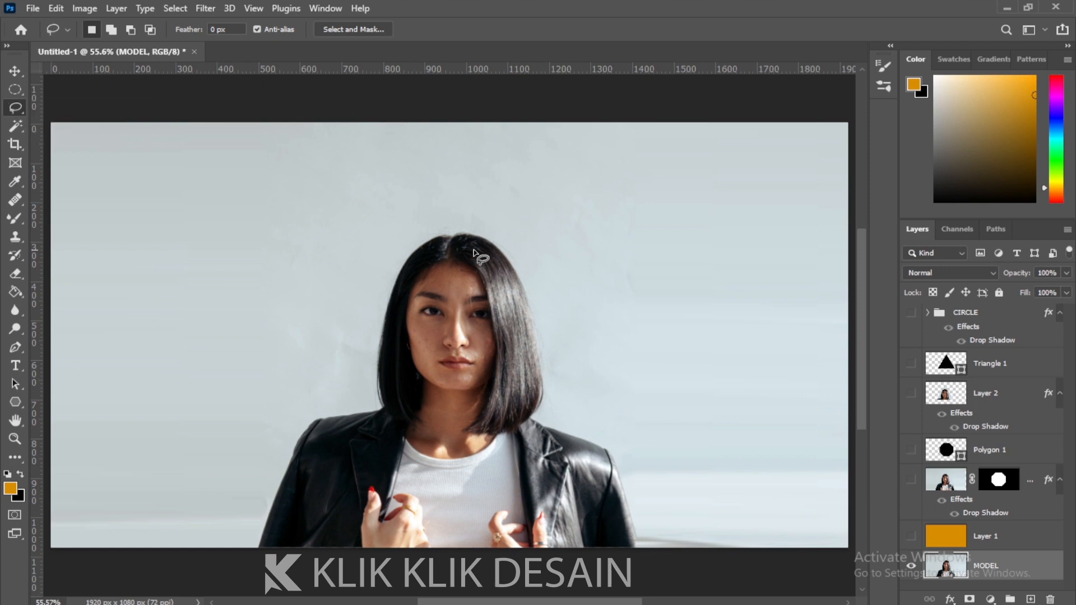
{"action": "mouse_move", "coordinate": [457, 213]}
{"action": "left_mouse_down"}
{"action": "mouse_move", "coordinate": [289, 219]}
{"action": "mouse_move", "coordinate": [284, 251]}
{"action": "mouse_move", "coordinate": [328, 355]}
{"action": "mouse_move", "coordinate": [314, 443]}
{"action": "mouse_move", "coordinate": [409, 490]}
{"action": "mouse_move", "coordinate": [588, 477]}
{"action": "mouse_move", "coordinate": [630, 398]}
{"action": "mouse_move", "coordinate": [595, 287]}
{"action": "mouse_move", "coordinate": [645, 232]}
{"action": "mouse_move", "coordinate": [511, 173]}
{"action": "mouse_move", "coordinate": [457, 214]}
{"action": "left_mouse_up"}
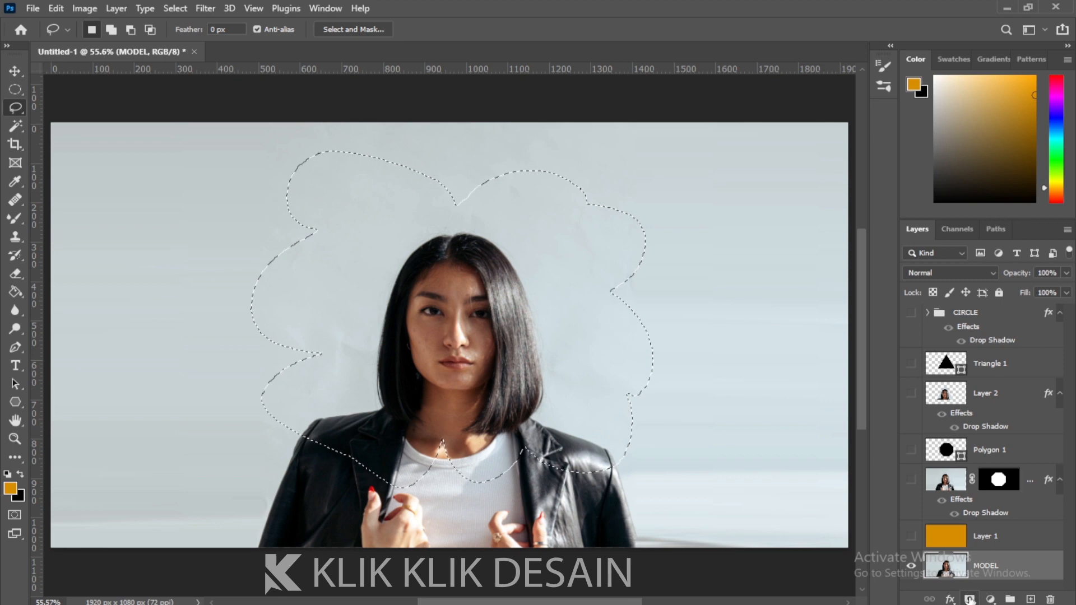
{"action": "left_click", "coordinate": [971, 597]}
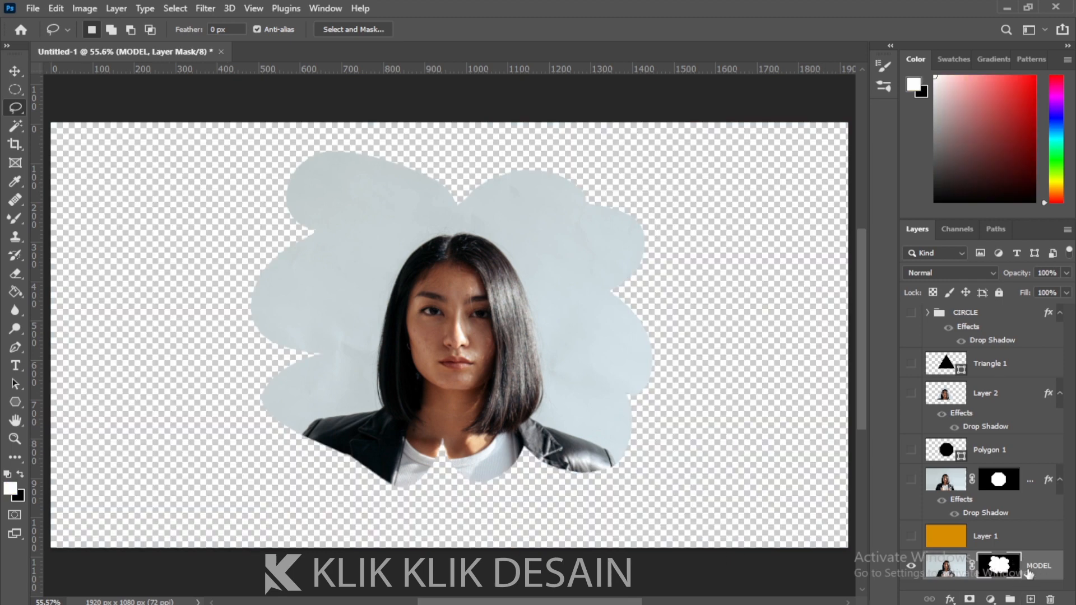
Place the MODEL layer above Layer 1 and show the orange Layer 1 as its background.
{"action": "left_click_drag", "start_coordinate": [1046, 570], "coordinate": [1038, 530]}
{"action": "left_click", "coordinate": [911, 567]}
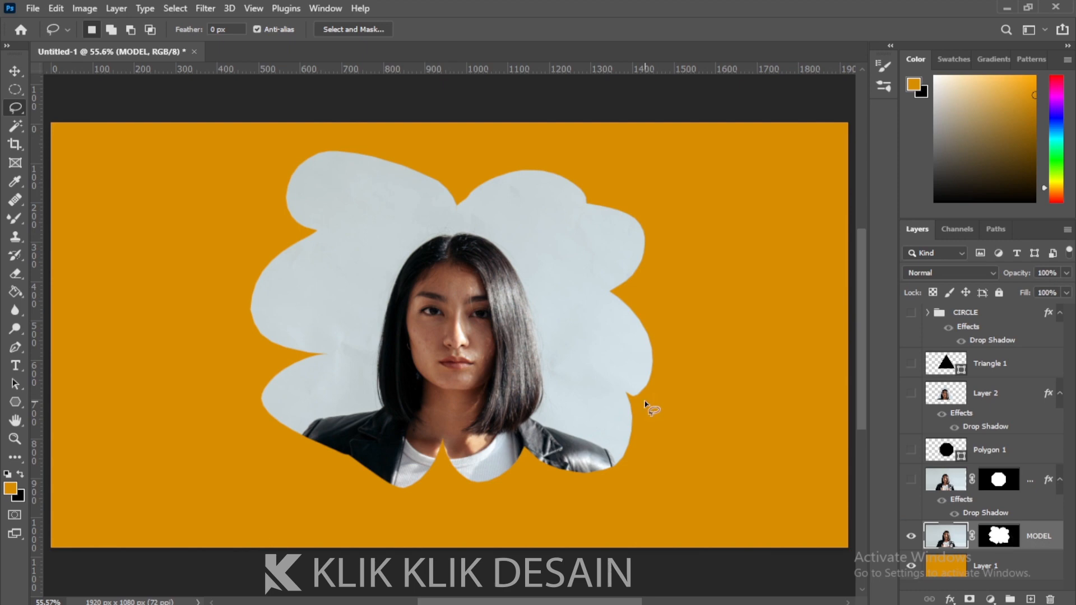
Copy the POLYGON layer's drop shadow onto the MODEL layer and move the cloud-shaped cutout slightly down and left.
{"action": "left_click_drag", "start_coordinate": [1047, 480], "coordinate": [1047, 537]}
{"action": "left_click", "coordinate": [15, 71]}
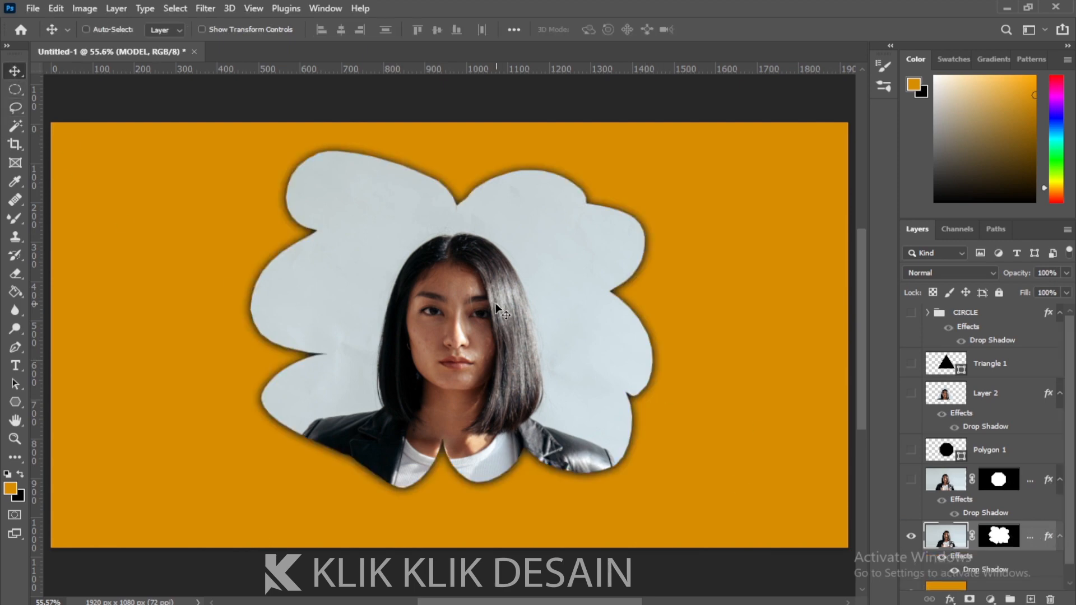
{"action": "left_click_drag", "start_coordinate": [501, 288], "coordinate": [486, 312]}
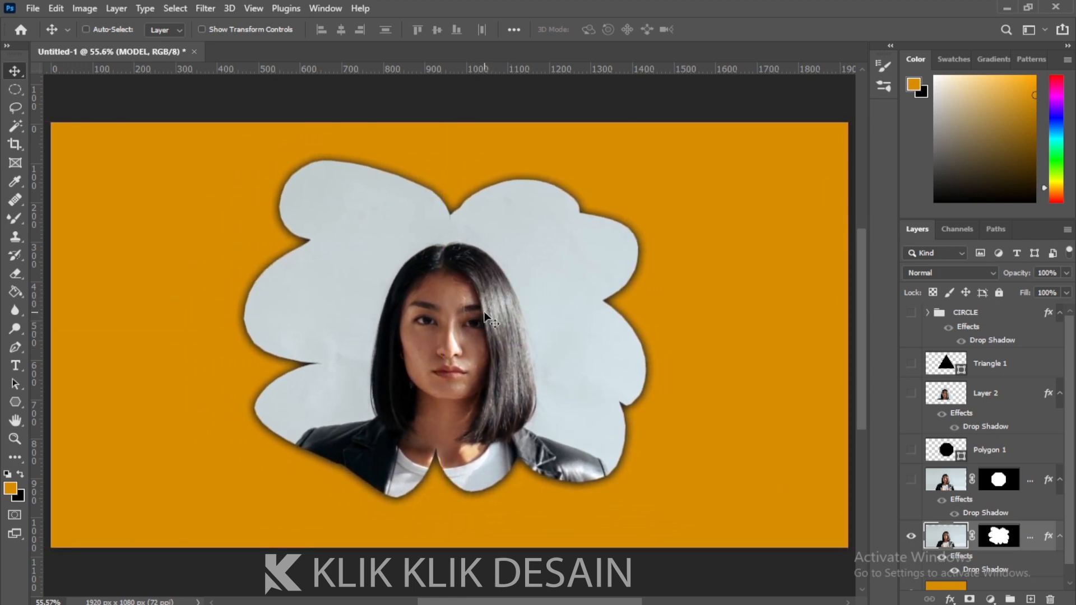